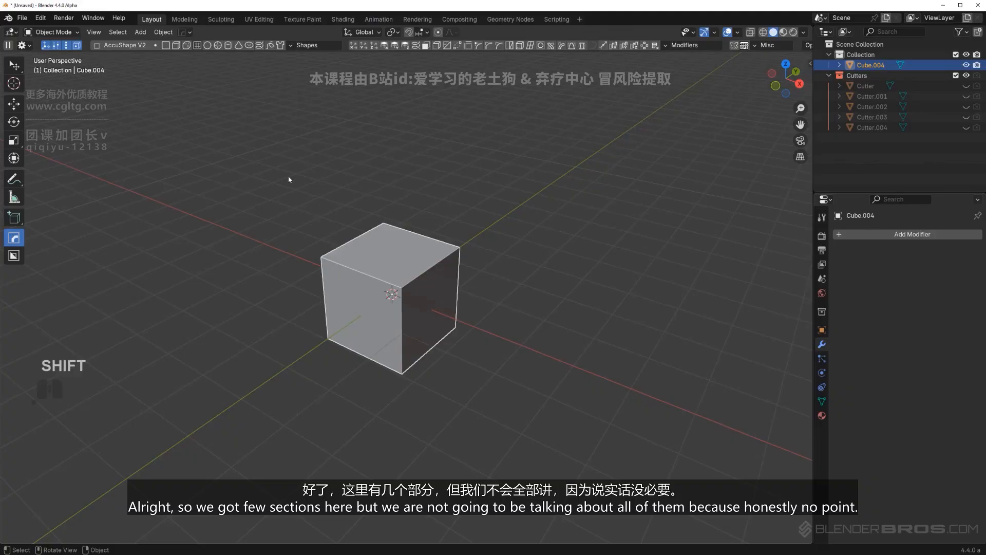
Replace the plain cube with a HardOps smart cube and stretch its HOPS_screw_y modifier to 2.85 m
{"action": "left_click", "coordinate": [23, 45]}
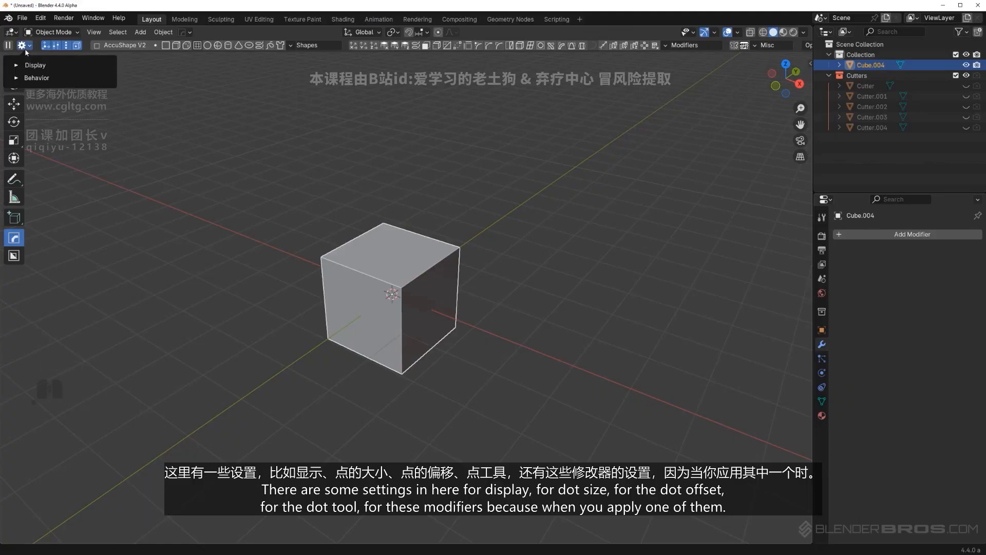
{"action": "left_click", "coordinate": [30, 66]}
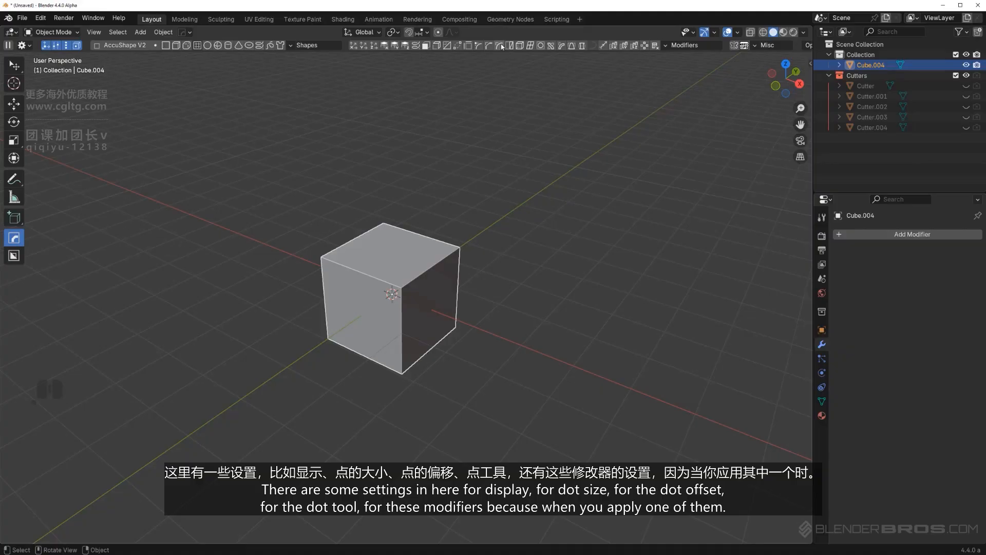
{"action": "key", "text": "x"}
{"action": "left_click", "coordinate": [373, 261]}
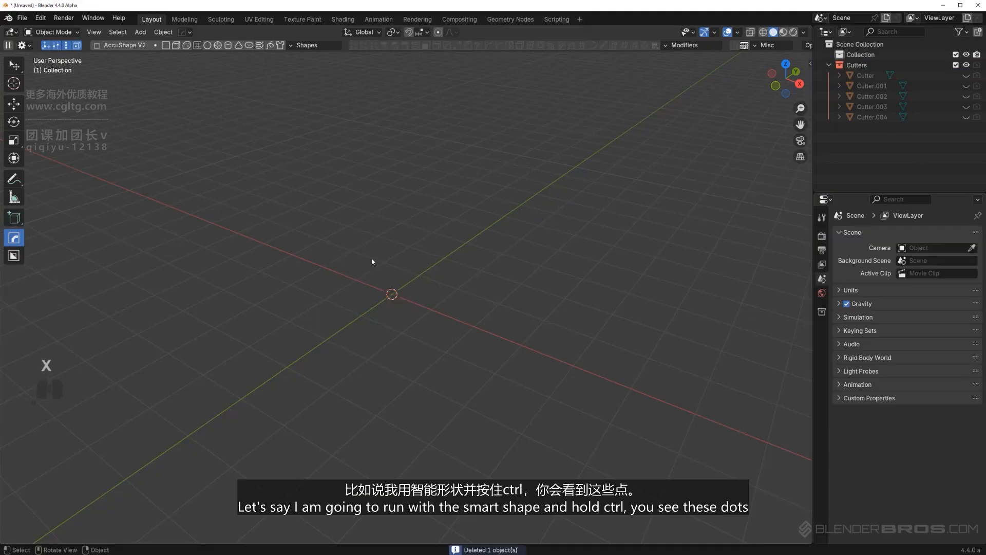
{"action": "key", "text": "ctrl+z"}
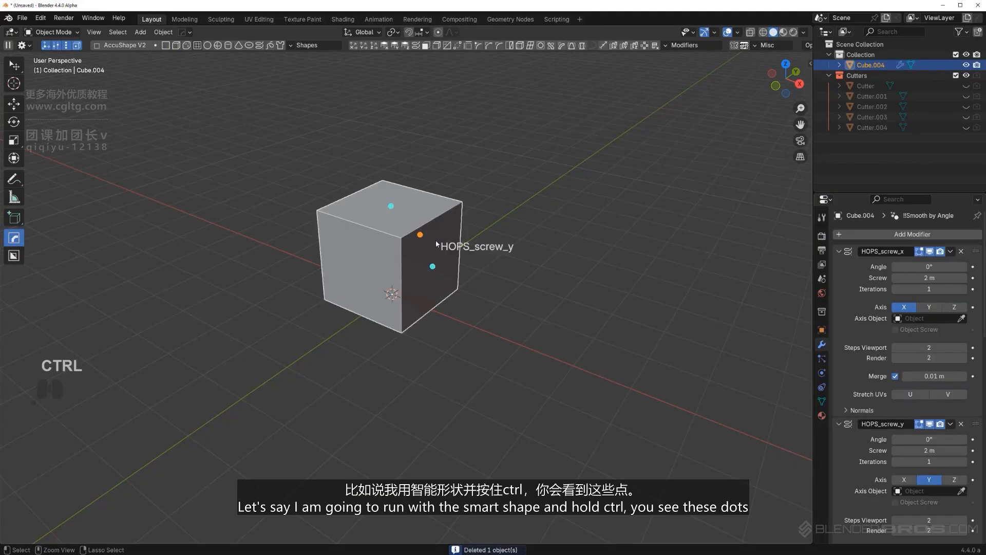
{"action": "left_click_drag", "start_coordinate": [421, 235], "coordinate": [404, 181], "text": "ctrl"}
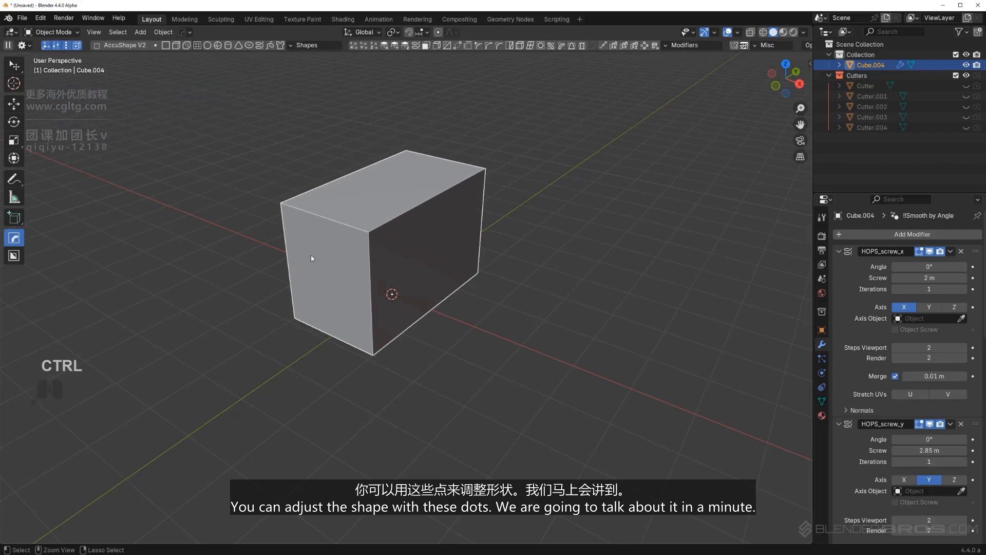
Examine the HardOps tool's display settings and its smart shape behavior settings
{"action": "left_click", "coordinate": [22, 45]}
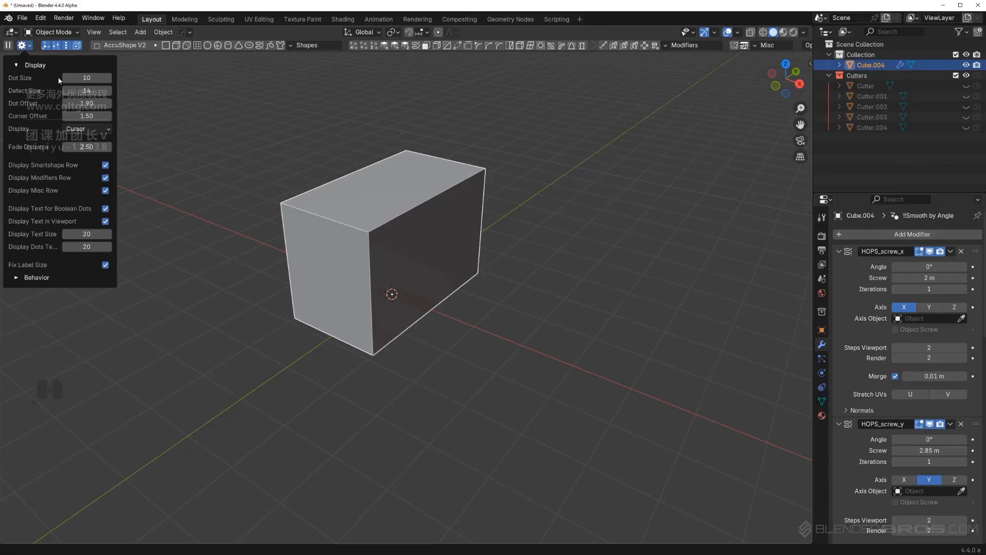
{"action": "left_click", "coordinate": [22, 48]}
{"action": "left_click", "coordinate": [22, 47]}
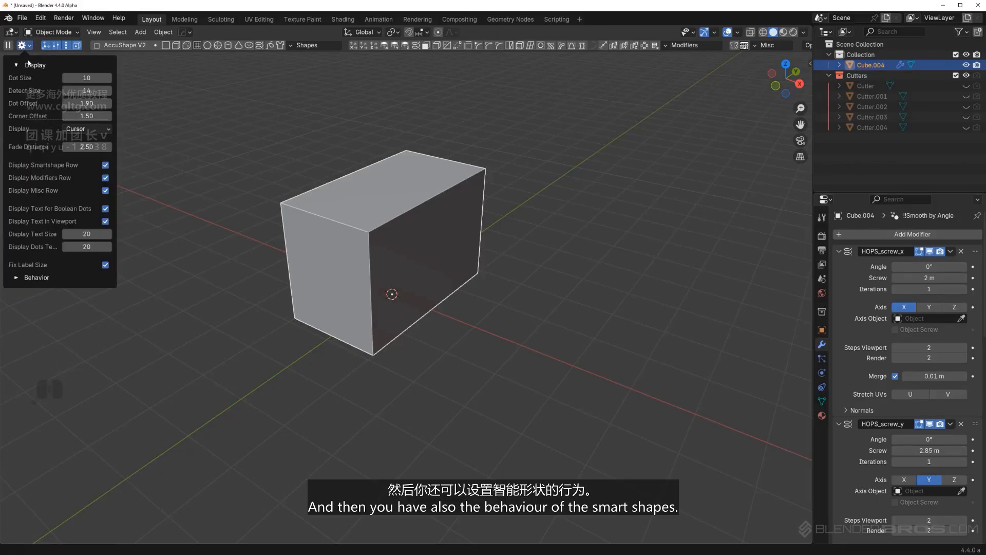
{"action": "left_click", "coordinate": [22, 65]}
{"action": "left_click", "coordinate": [18, 79]}
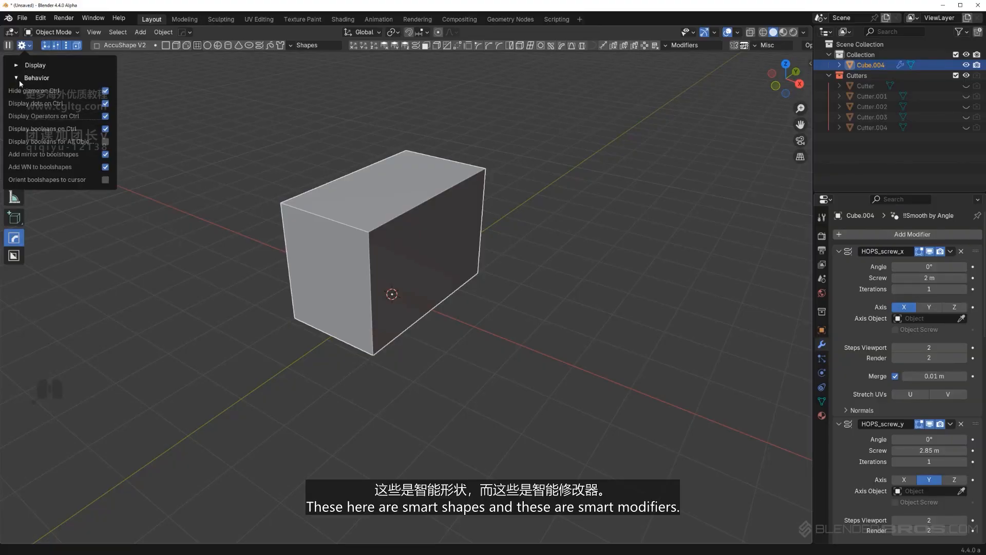
Replace the stretched smart box with a regular 2 m cube
{"action": "key", "text": "Delete"}
{"action": "key", "text": "shift+a"}
{"action": "left_click", "coordinate": [454, 234]}
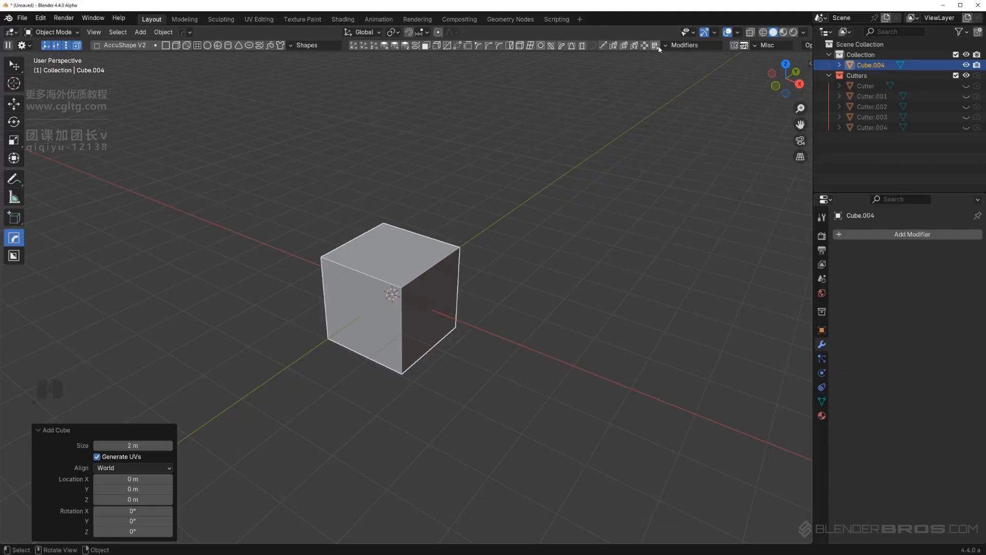
Delete the regular cube and add a plain HardOps smart cube at the origin
{"action": "middle_click_drag", "start_coordinate": [374, 121], "coordinate": [423, 118]}
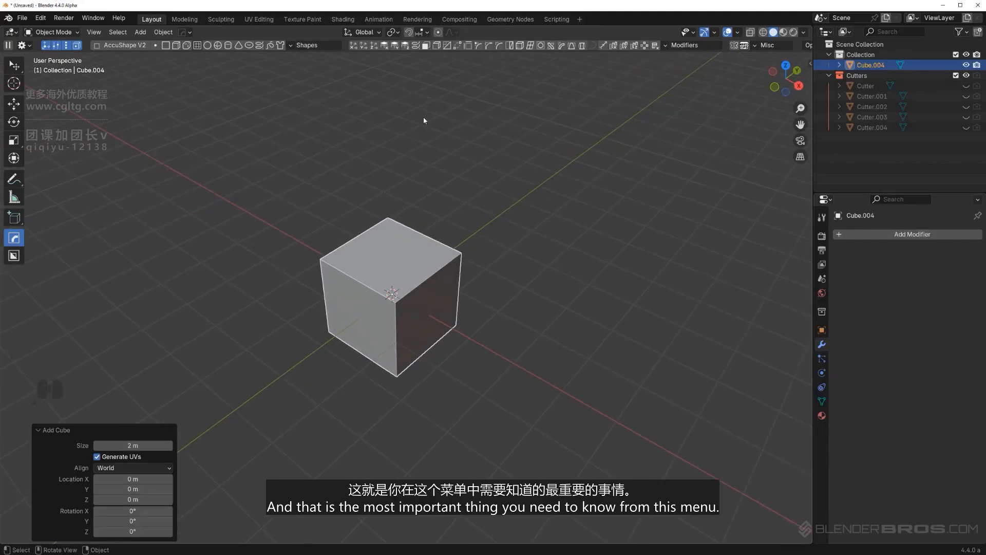
{"action": "middle_click_drag", "start_coordinate": [447, 243], "coordinate": [401, 171], "text": "shift"}
{"action": "key", "text": "x"}
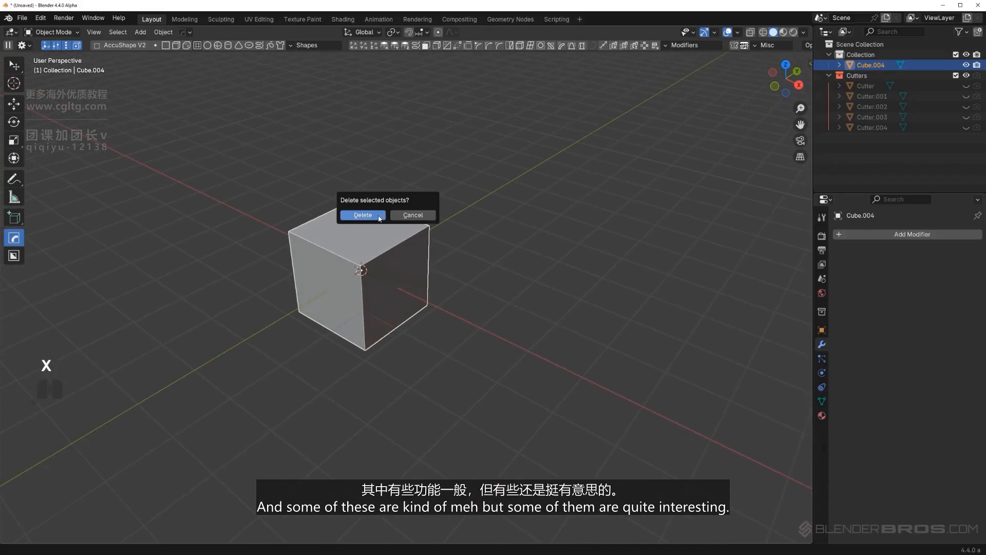
{"action": "left_click", "coordinate": [380, 220]}
{"action": "scroll", "coordinate": [402, 265], "scroll_direction": "up", "scroll_amount": 2}
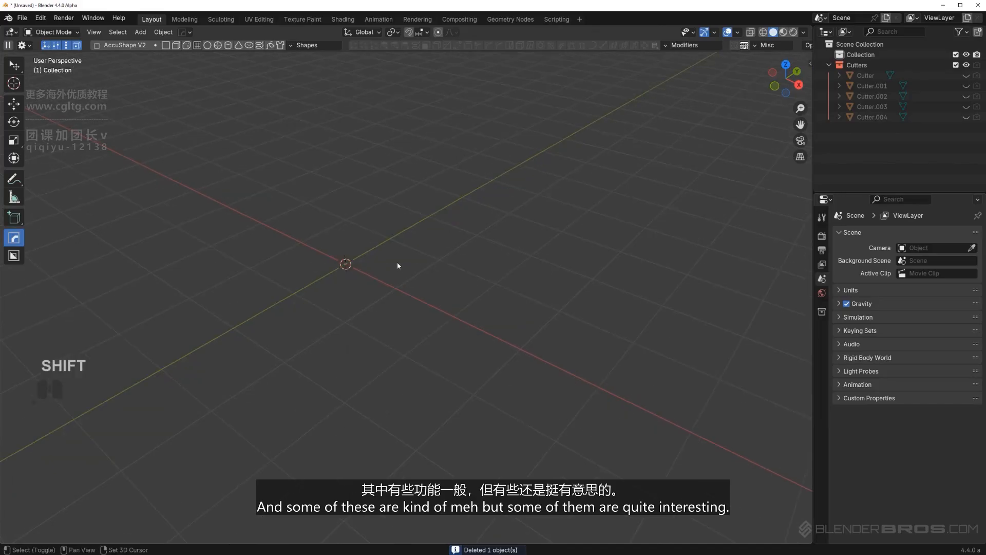
{"action": "middle_click_drag", "start_coordinate": [397, 263], "coordinate": [410, 265], "text": "shift"}
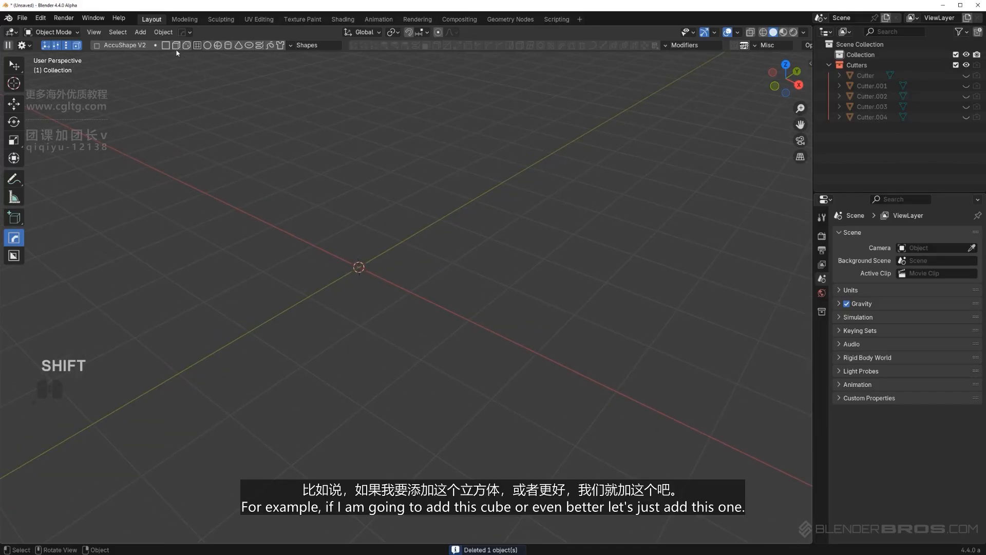
{"action": "key", "text": "ctrl+z"}
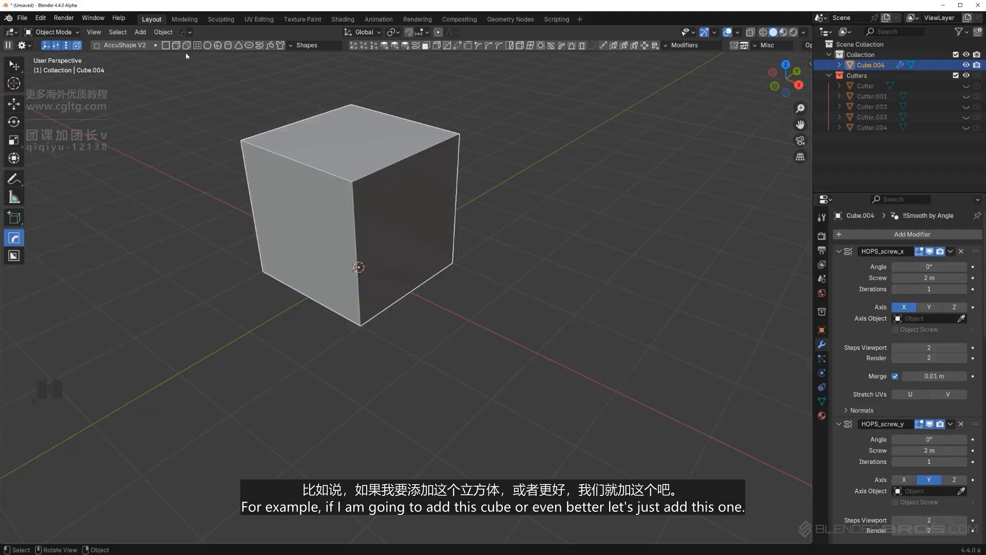
Delete the plain smart cube and add the HardOps smart cube with rounded corners and chamfered edges instead
{"action": "key", "text": "x"}
{"action": "left_click", "coordinate": [170, 52]}
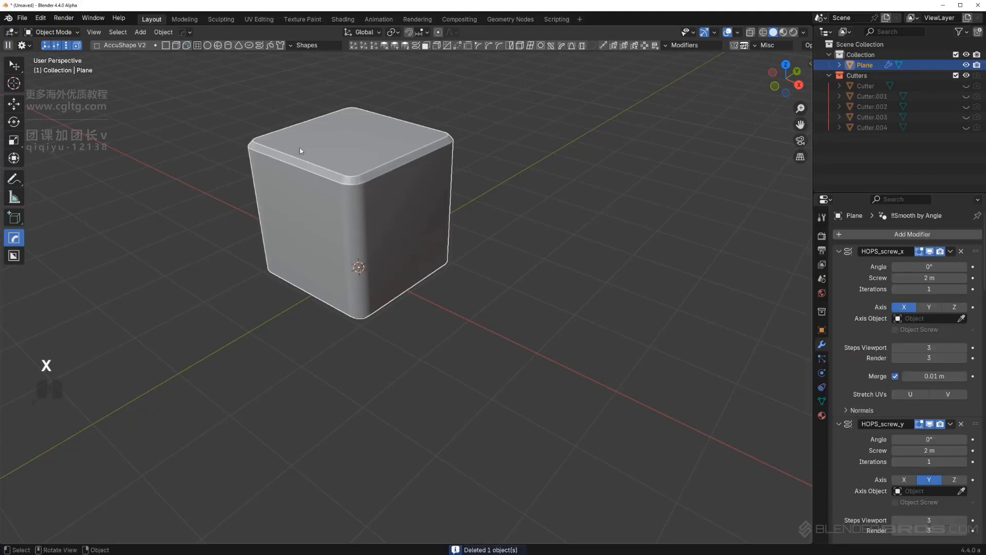
{"action": "middle_click_drag", "start_coordinate": [378, 211], "coordinate": [403, 225], "text": "shift"}
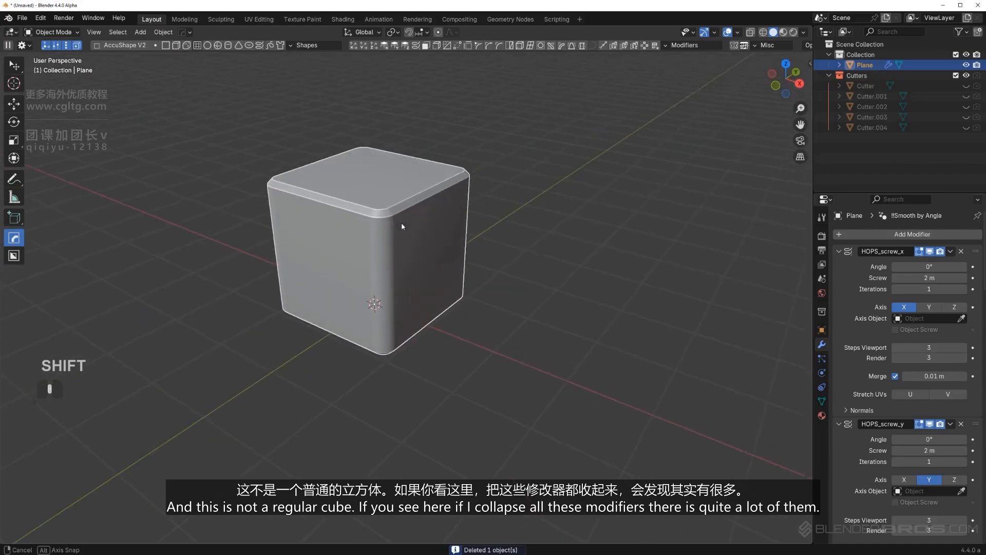
{"action": "scroll", "coordinate": [403, 224], "scroll_direction": "up", "scroll_amount": 1}
Collapse every modifier in the beveled smart cube's stack, from HOPS_screw_x to Smooth by Angle
{"action": "left_click", "coordinate": [838, 251]}
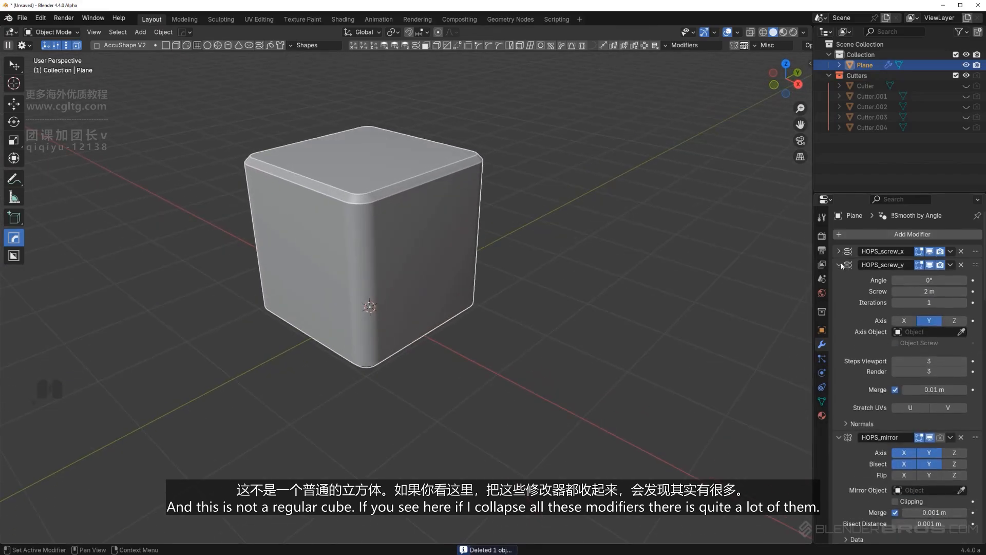
{"action": "left_click", "coordinate": [839, 265]}
{"action": "left_click", "coordinate": [839, 278]}
{"action": "left_click", "coordinate": [839, 292]}
{"action": "left_click", "coordinate": [839, 305]}
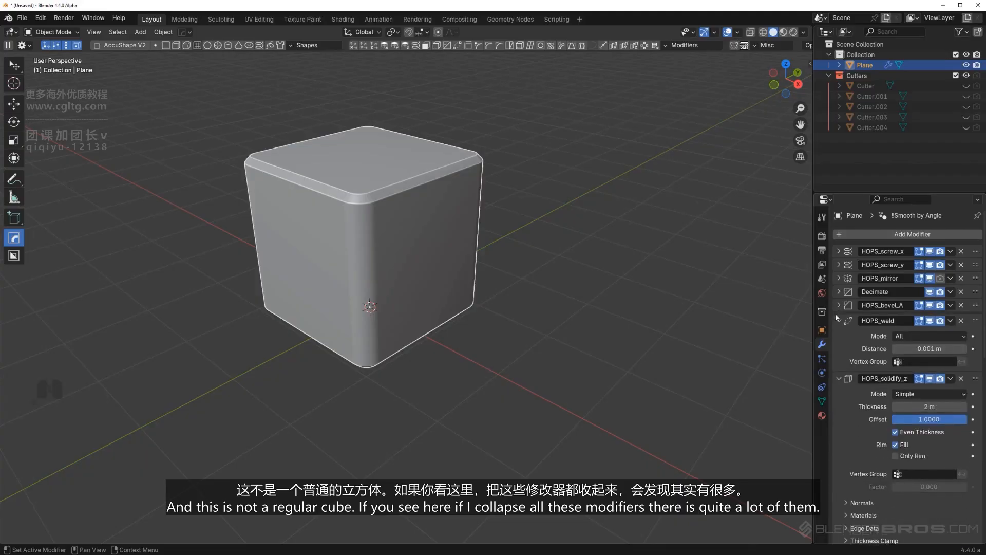
{"action": "left_click", "coordinate": [839, 320]}
{"action": "left_click", "coordinate": [839, 332]}
{"action": "left_click", "coordinate": [839, 345]}
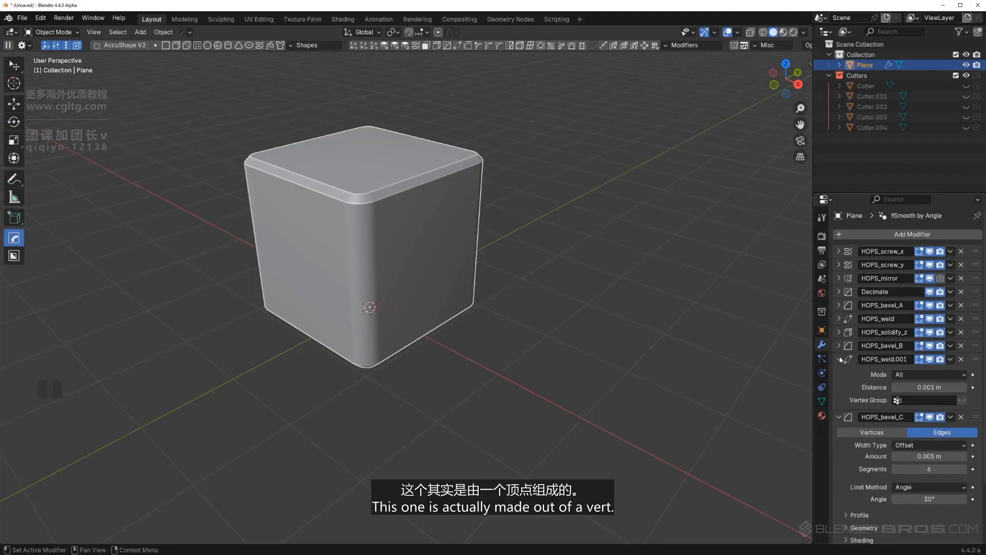
{"action": "left_click", "coordinate": [839, 359]}
{"action": "left_click", "coordinate": [839, 373]}
{"action": "left_click", "coordinate": [839, 386]}
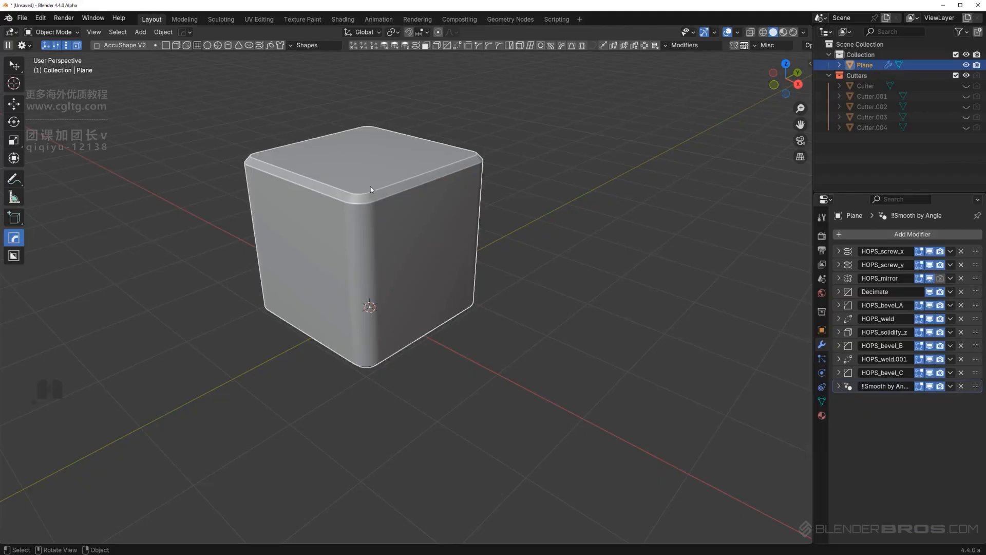
Show the beveled cube's control dots and widen it along X with the HOPS_screw_x dot
{"action": "middle_click_drag", "start_coordinate": [371, 186], "coordinate": [411, 203]}
{"action": "key", "text": "ctrl"}
{"action": "key", "text": "ctrl"}
{"action": "key", "text": "ctrl"}
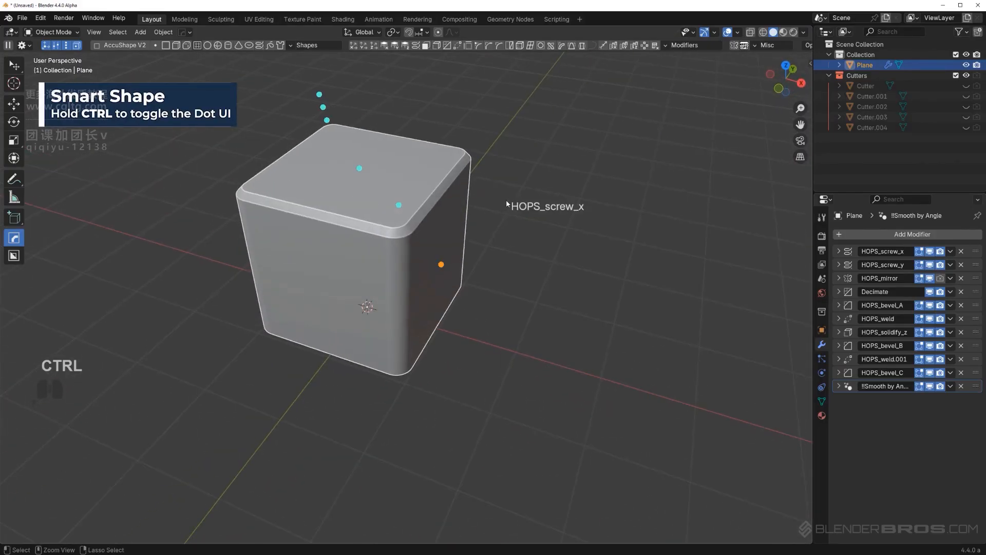
{"action": "left_click", "coordinate": [441, 265]}
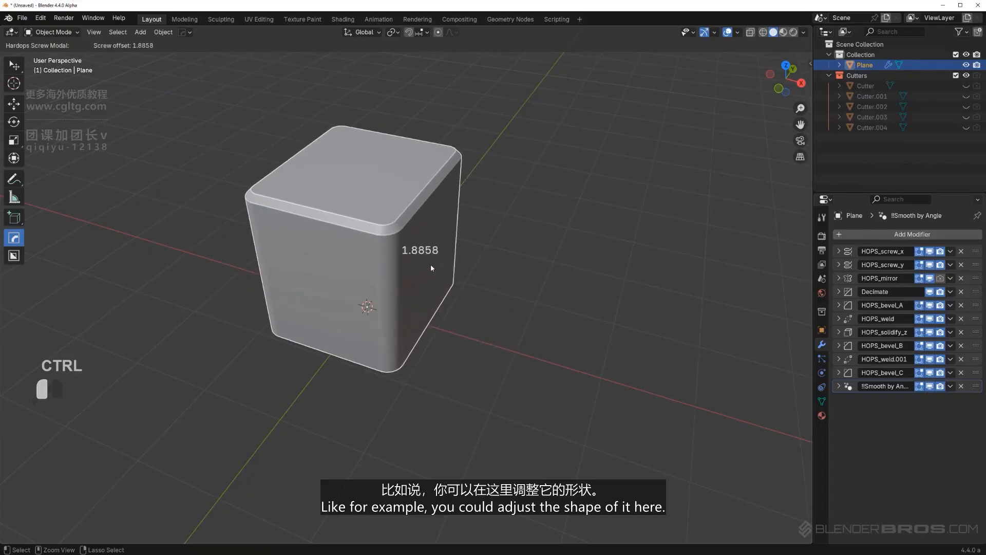
{"action": "left_click_drag", "start_coordinate": [431, 265], "coordinate": [466, 272], "text": "ctrl"}
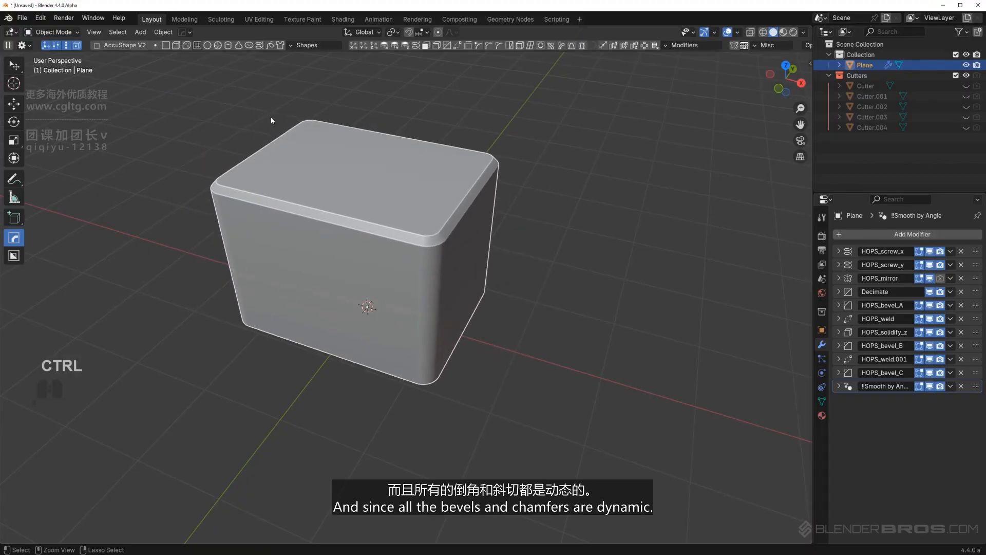
Adjust the beveled box's depth with the HOPS_screw_y dot and its height with the dot on its top face
{"action": "middle_click_drag", "start_coordinate": [495, 216], "coordinate": [287, 218]}
{"action": "middle_click_drag", "start_coordinate": [448, 245], "coordinate": [350, 211]}
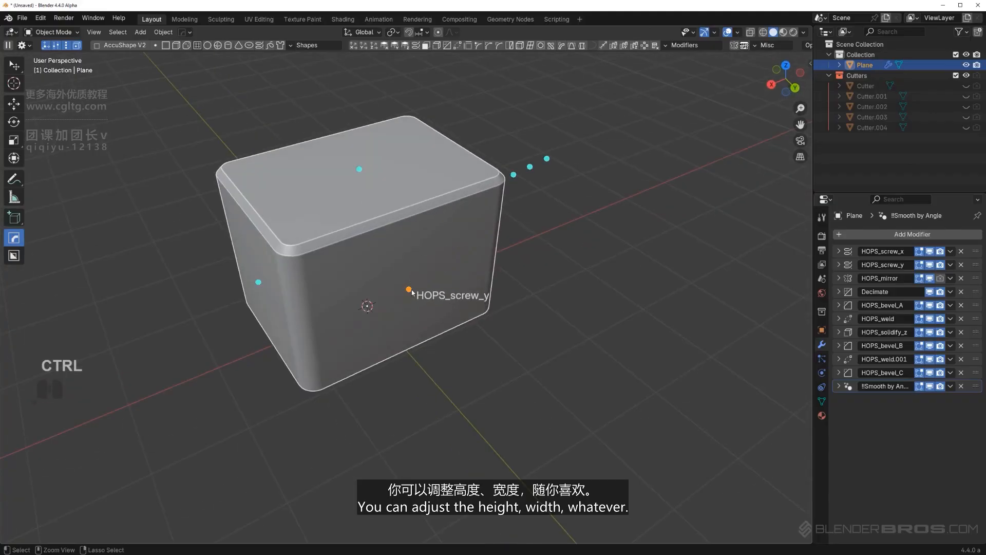
{"action": "left_click_drag", "start_coordinate": [409, 289], "coordinate": [445, 317], "text": "ctrl"}
{"action": "left_click_drag", "start_coordinate": [358, 164], "coordinate": [386, 144], "text": "ctrl"}
Adjust the box's beveling with one of the bevel control dots beside its top corner
{"action": "middle_click_drag", "start_coordinate": [386, 143], "coordinate": [413, 174]}
{"action": "key", "text": "ctrl"}
{"action": "key", "text": "ctrl"}
{"action": "key", "text": "ctrl"}
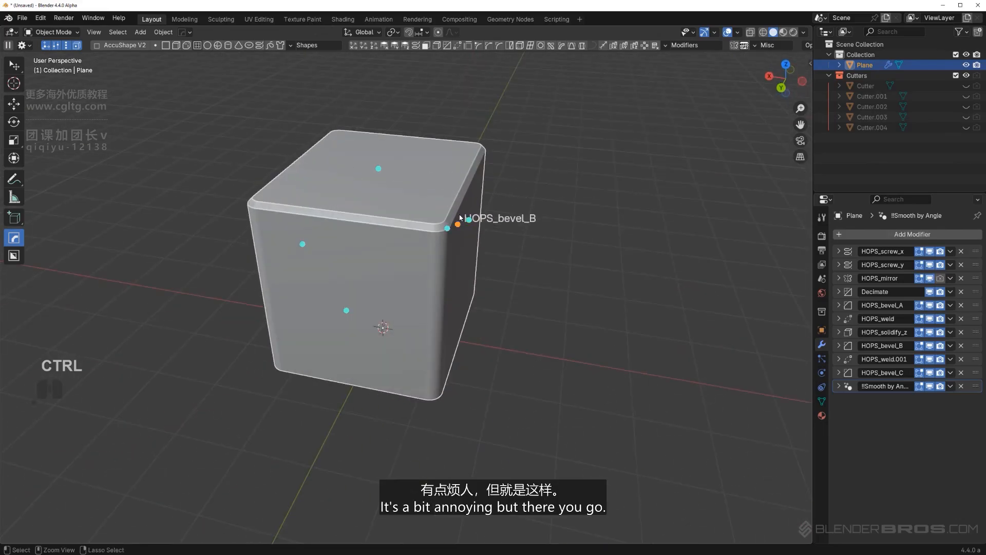
{"action": "left_click_drag", "start_coordinate": [449, 229], "coordinate": [474, 222], "text": "ctrl"}
{"action": "middle_click_drag", "start_coordinate": [516, 216], "coordinate": [426, 225]}
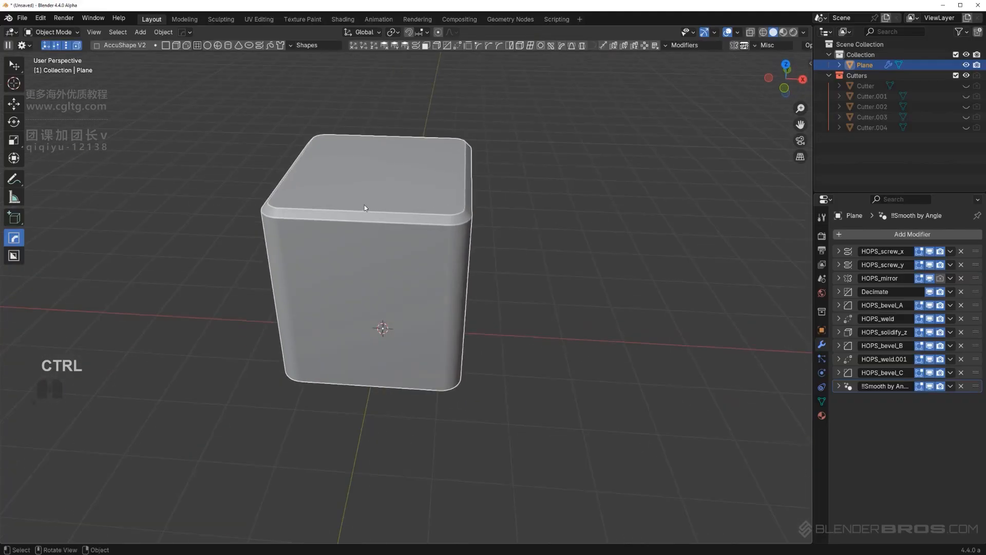
Try the HardOps Step operation on the beveled box and undo it
{"action": "mouse_move", "coordinate": [365, 205]}
{"action": "middle_mouse_down"}
{"action": "mouse_move", "coordinate": [407, 219]}
{"action": "mouse_move", "coordinate": [363, 205]}
{"action": "middle_mouse_up"}
{"action": "middle_click_drag", "start_coordinate": [448, 221], "coordinate": [433, 205], "text": "shift"}
{"action": "key", "text": "q"}
{"action": "mouse_move", "coordinate": [434, 206]}
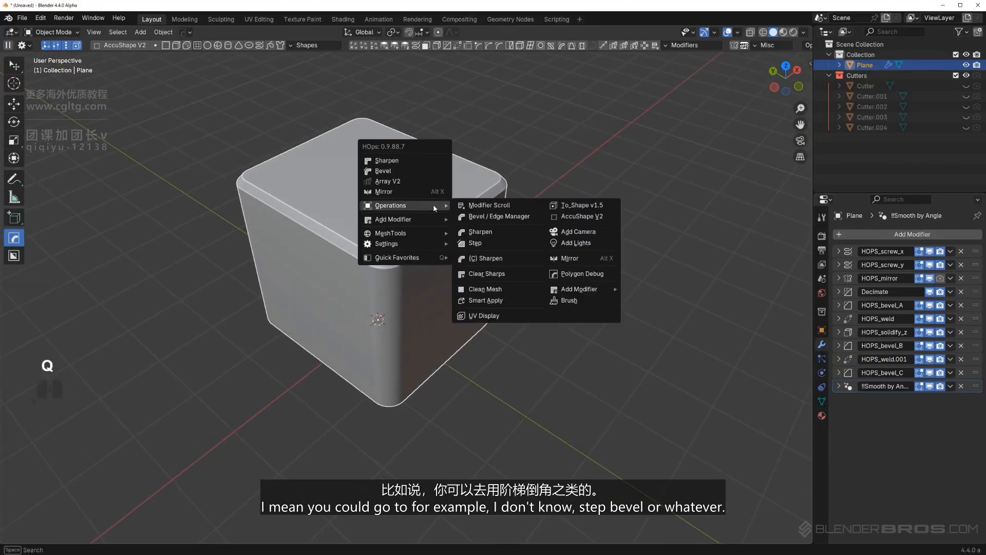
{"action": "left_click", "coordinate": [485, 239]}
{"action": "key", "text": "ctrl+z"}
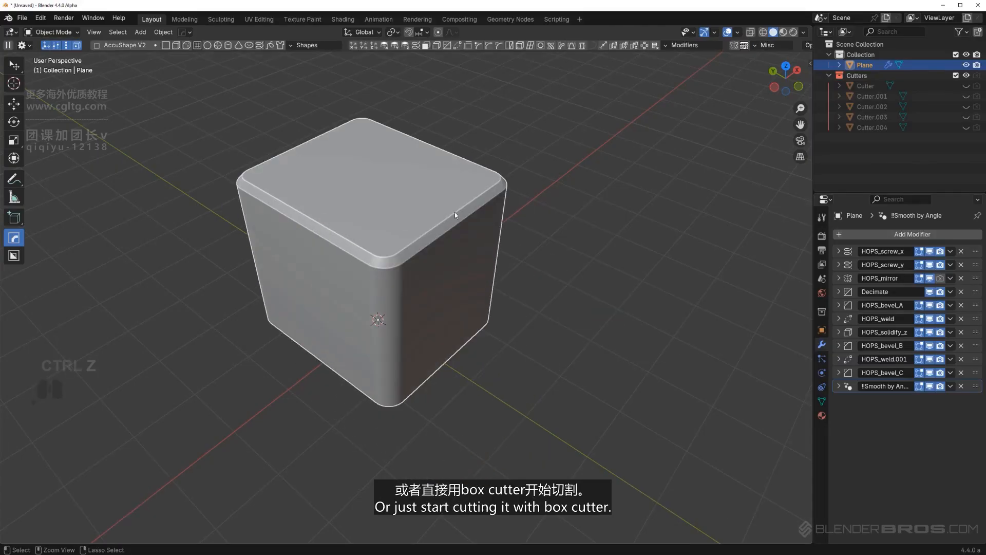
Switch to BoxCutter and cut a box-shaped notch through the top edge into the side of the beveled box
{"action": "key", "text": "alt+w"}
{"action": "left_click_drag", "start_coordinate": [461, 216], "coordinate": [505, 275]}
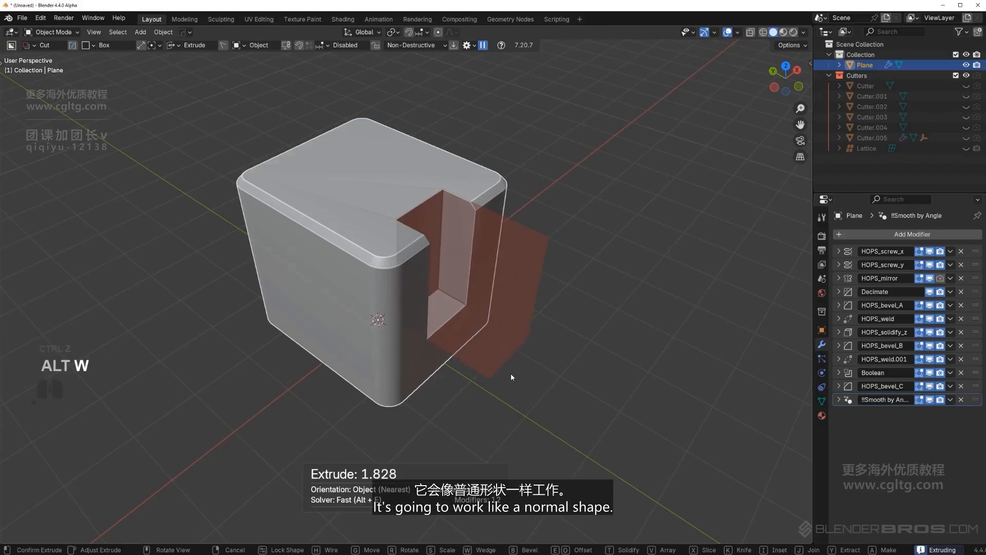
{"action": "left_click", "coordinate": [480, 289]}
Add a Weighted Normal modifier to the notched box with the HardOps Sharpen operation
{"action": "key", "text": "q"}
{"action": "left_click", "coordinate": [455, 167], "text": "alt"}
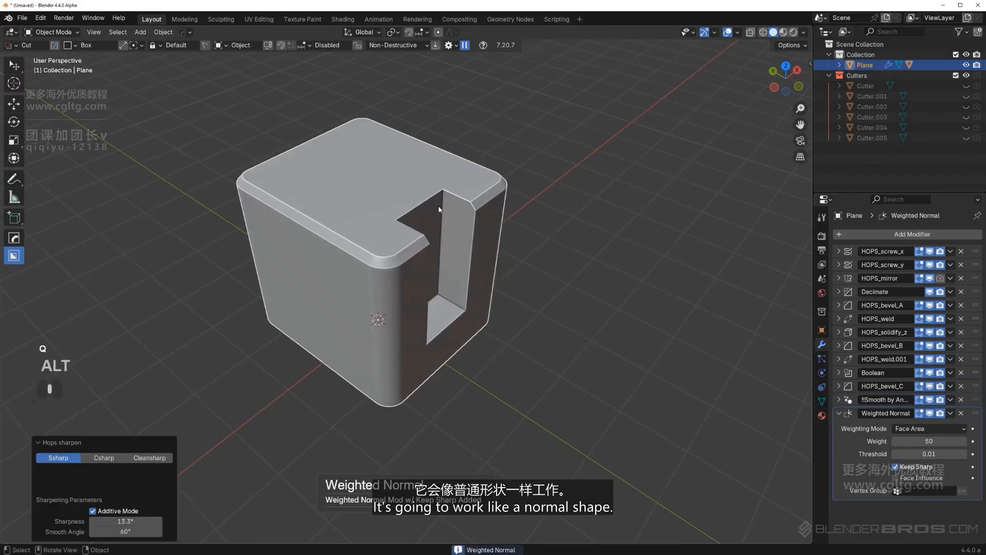
{"action": "middle_click_drag", "start_coordinate": [455, 168], "coordinate": [476, 186]}
{"action": "scroll", "coordinate": [476, 186], "scroll_direction": "up", "scroll_amount": 3}
Smart Apply the notched box's modifiers and inspect the resulting mesh in Edit Mode
{"action": "key", "text": "q"}
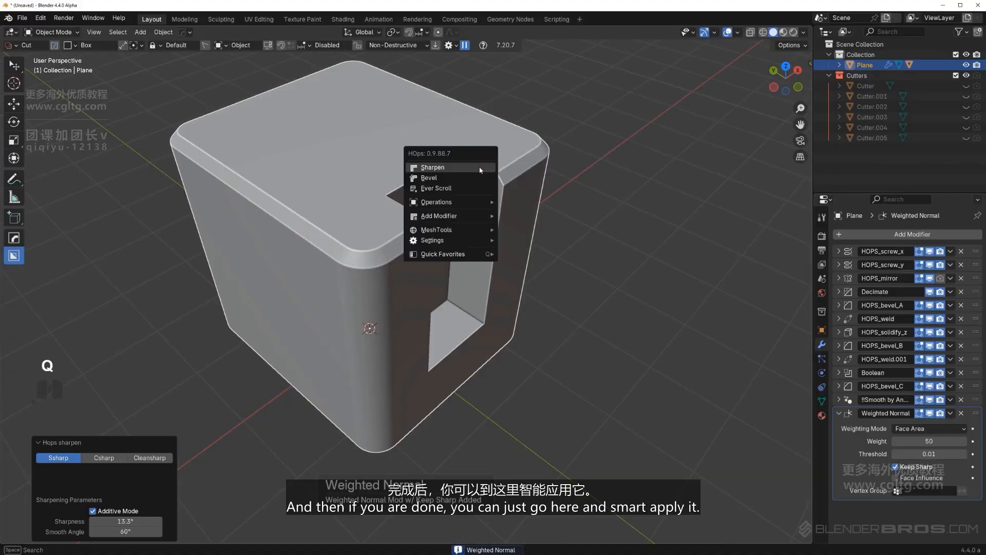
{"action": "mouse_move", "coordinate": [478, 201]}
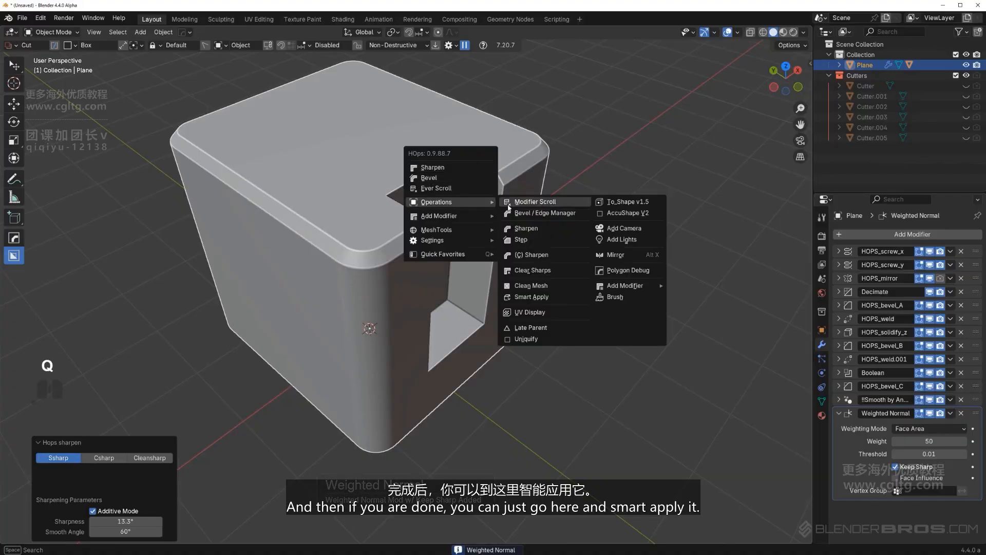
{"action": "left_click", "coordinate": [535, 293]}
{"action": "scroll", "coordinate": [388, 250], "scroll_direction": "down", "scroll_amount": 3}
{"action": "key", "text": "Tab"}
{"action": "mouse_move", "coordinate": [388, 249]}
{"action": "middle_mouse_down"}
{"action": "mouse_move", "coordinate": [411, 240]}
{"action": "mouse_move", "coordinate": [390, 239]}
{"action": "mouse_move", "coordinate": [396, 235]}
{"action": "middle_mouse_up"}
{"action": "key", "text": "Tab"}
{"action": "scroll", "coordinate": [406, 132], "scroll_direction": "up", "scroll_amount": 3}
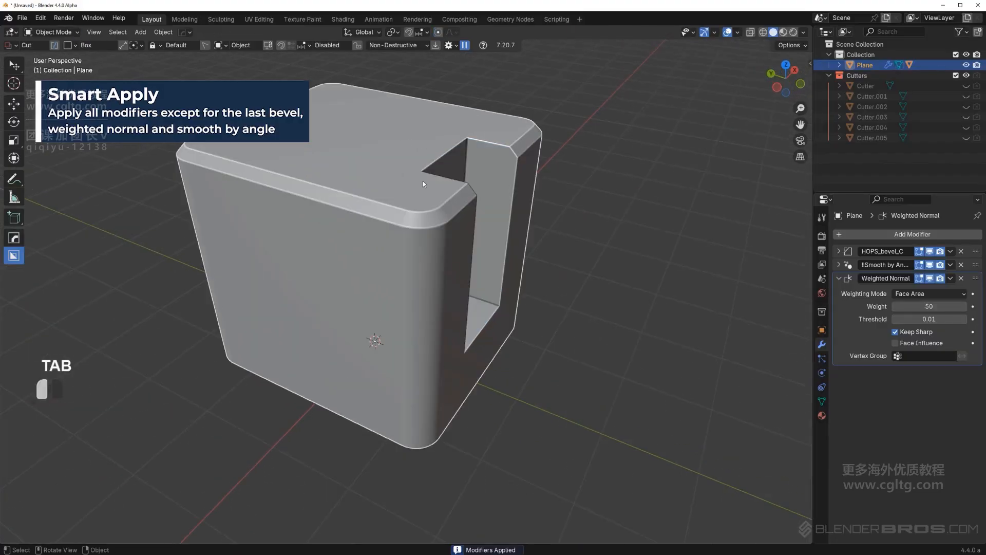
Delete the notched box, return to the HardOps tool and add a spring smart shape in its place
{"action": "key", "text": "x"}
{"action": "left_click", "coordinate": [408, 180]}
{"action": "middle_click_drag", "start_coordinate": [236, 238], "coordinate": [408, 159]}
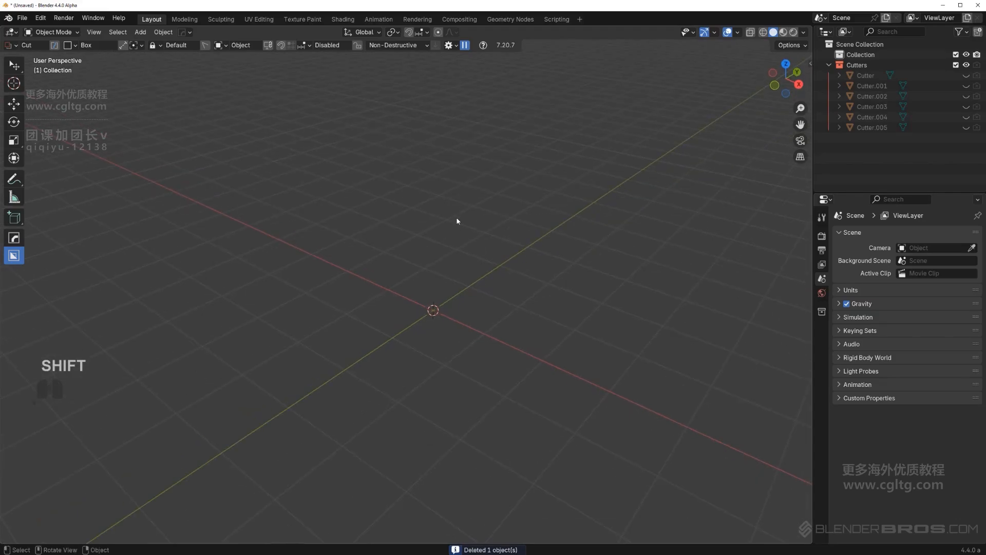
{"action": "key", "text": "alt+w"}
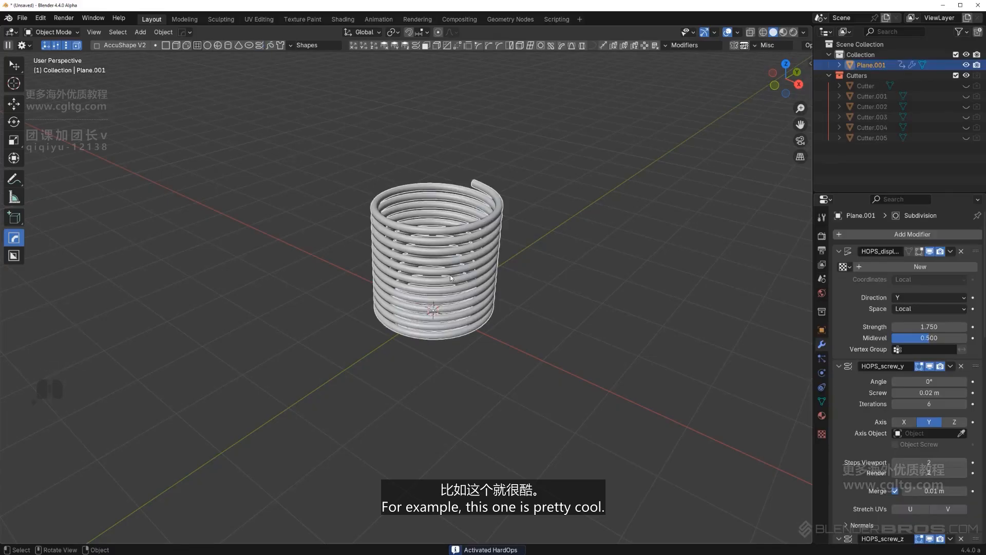
Thicken the spring's wire to a screw offset of about 0.0252 m and stretch the spring taller with its control dots
{"action": "middle_click_drag", "start_coordinate": [450, 275], "coordinate": [465, 260]}
{"action": "scroll", "coordinate": [464, 272], "scroll_direction": "down", "scroll_amount": 2}
{"action": "scroll", "coordinate": [466, 261], "scroll_direction": "up", "scroll_amount": 2}
{"action": "key", "text": "ctrl"}
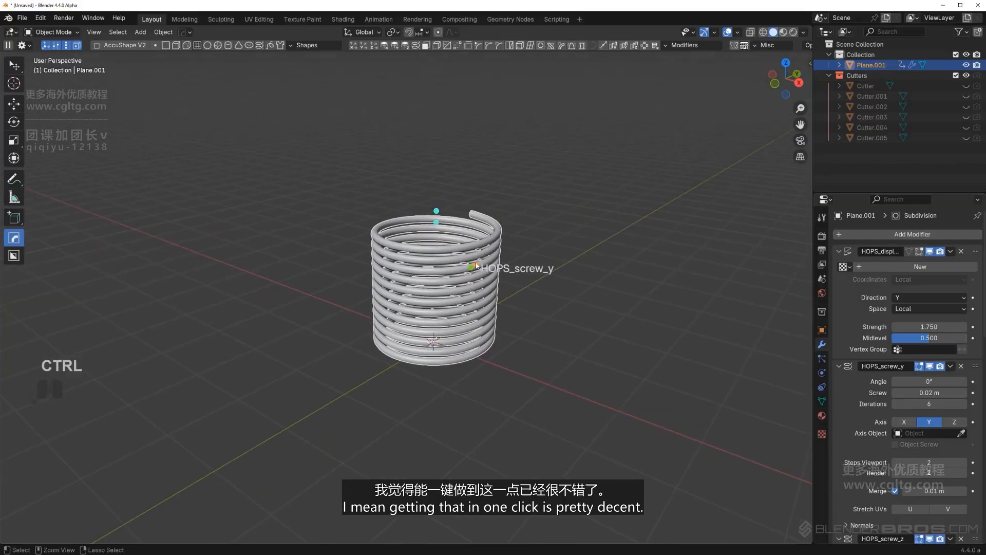
{"action": "left_click", "coordinate": [476, 265], "text": "ctrl"}
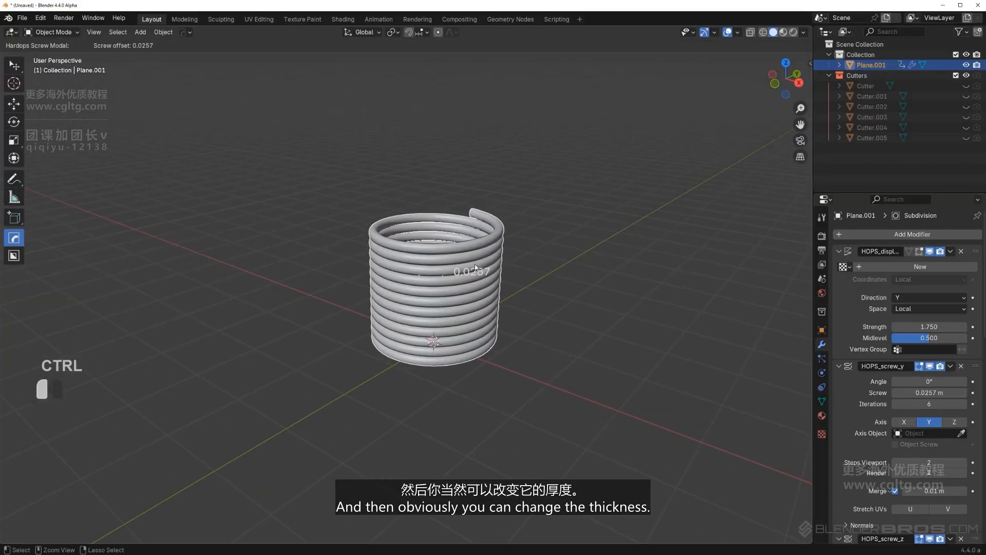
{"action": "left_click_drag", "start_coordinate": [475, 264], "coordinate": [473, 263], "text": "ctrl"}
{"action": "left_click_drag", "start_coordinate": [440, 212], "coordinate": [443, 84], "text": "ctrl"}
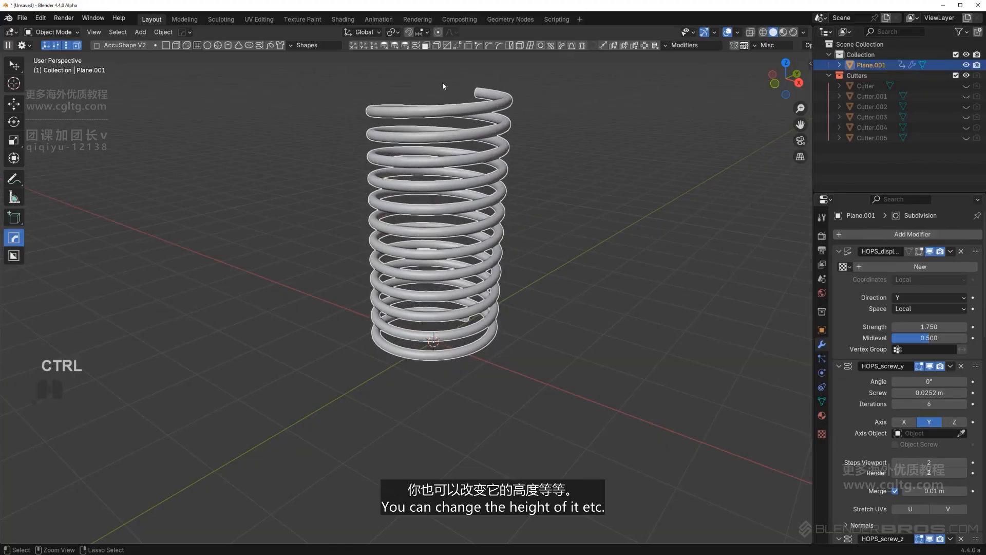
Delete the spring and the cube from the scene
{"action": "mouse_move", "coordinate": [484, 179]}
{"action": "middle_mouse_down"}
{"action": "mouse_move", "coordinate": [520, 222]}
{"action": "mouse_move", "coordinate": [483, 191]}
{"action": "middle_mouse_up"}
{"action": "middle_click_drag", "start_coordinate": [596, 102], "coordinate": [489, 192], "text": "shift"}
{"action": "key", "text": "x"}
{"action": "left_click", "coordinate": [489, 192]}
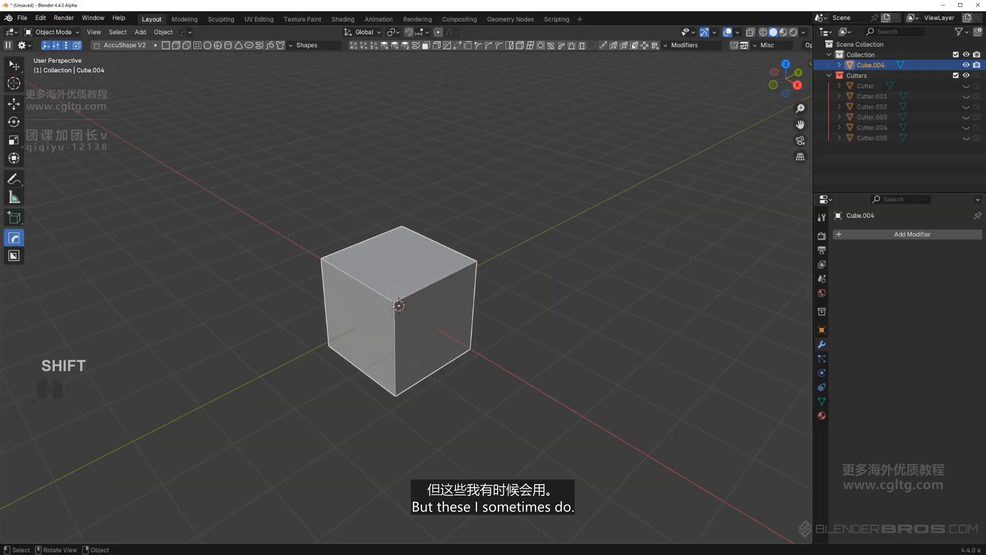
{"action": "key", "text": "x"}
{"action": "left_click", "coordinate": [416, 340]}
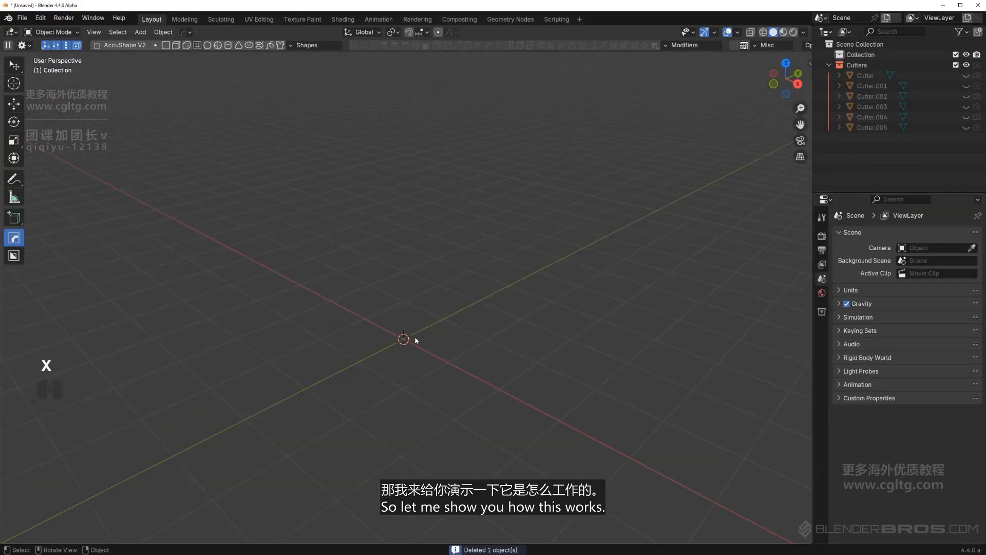
Add a 2 m plane mesh at the world origin
{"action": "middle_click_drag", "start_coordinate": [416, 308], "coordinate": [415, 158], "text": "shift"}
{"action": "key", "text": "shift+a"}
{"action": "mouse_move", "coordinate": [447, 264]}
{"action": "left_click", "coordinate": [488, 261]}
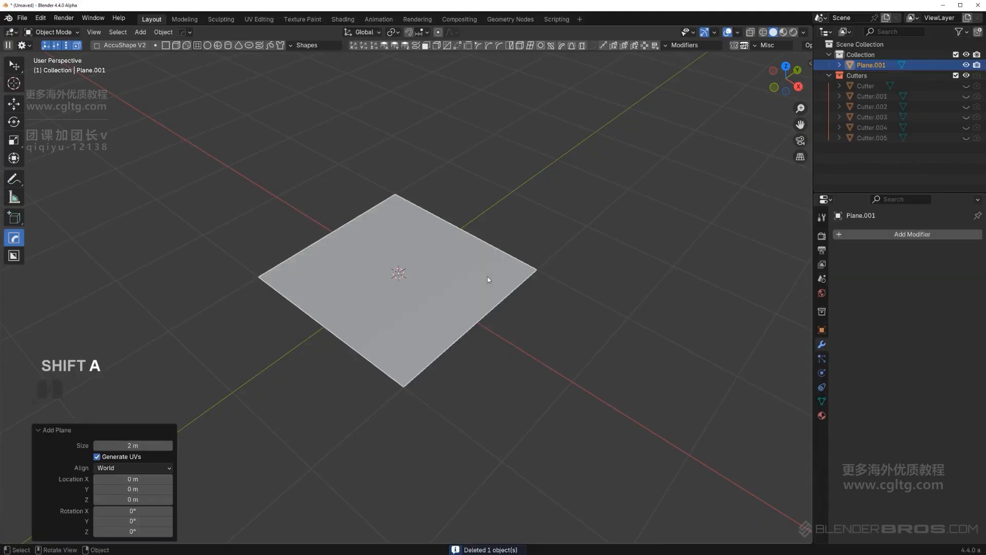
Add the HardOps 2D vertex bevel to the plane's corners and set its segments to 11
{"action": "middle_click_drag", "start_coordinate": [469, 208], "coordinate": [473, 197]}
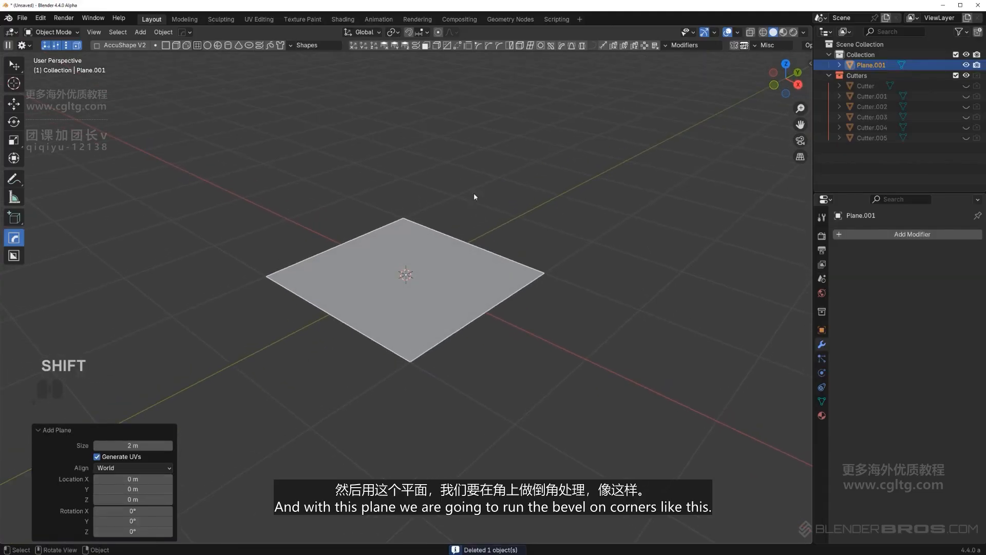
{"action": "left_click", "coordinate": [482, 45]}
{"action": "scroll", "coordinate": [444, 189], "scroll_direction": "up", "scroll_amount": 3}
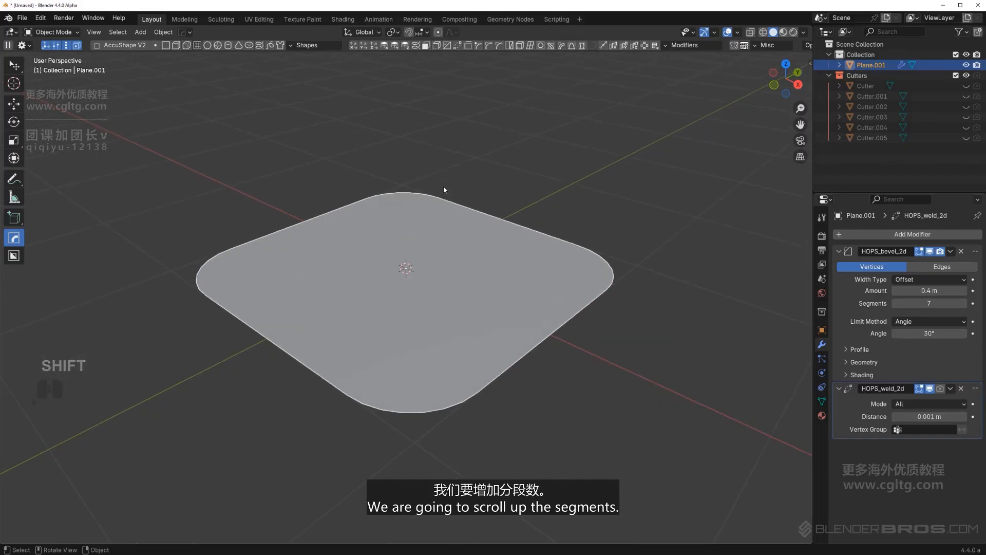
{"action": "scroll", "coordinate": [556, 244], "scroll_direction": "down", "scroll_amount": 3}
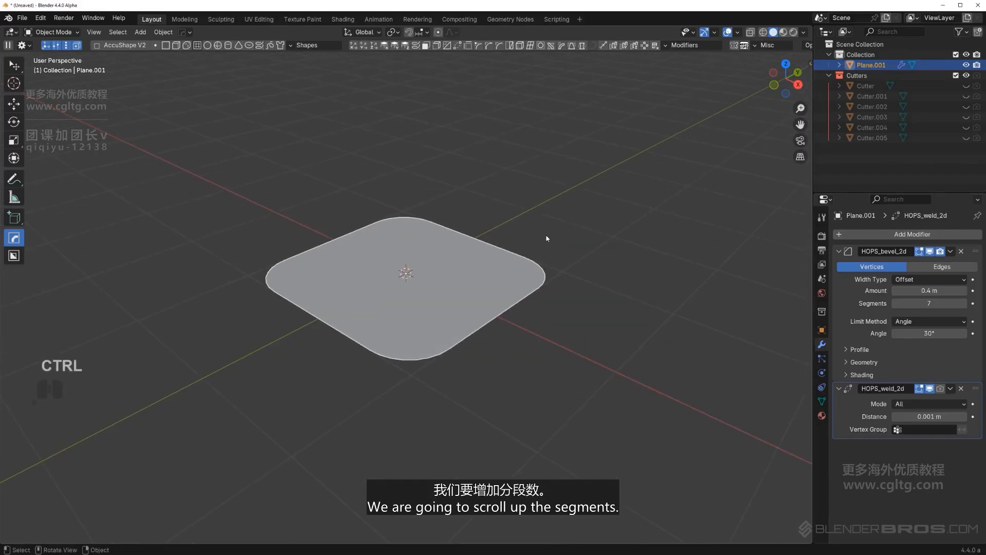
{"action": "left_click", "coordinate": [964, 308]}
{"action": "left_click", "coordinate": [963, 308]}
{"action": "left_click", "coordinate": [964, 307]}
{"action": "left_click", "coordinate": [963, 307]}
Add a HardOps Solidify modifier to the rounded plane, with about 2.09 m thickness and a corner bevel of about 0.379 m
{"action": "middle_click_drag", "start_coordinate": [452, 218], "coordinate": [456, 231], "text": "shift"}
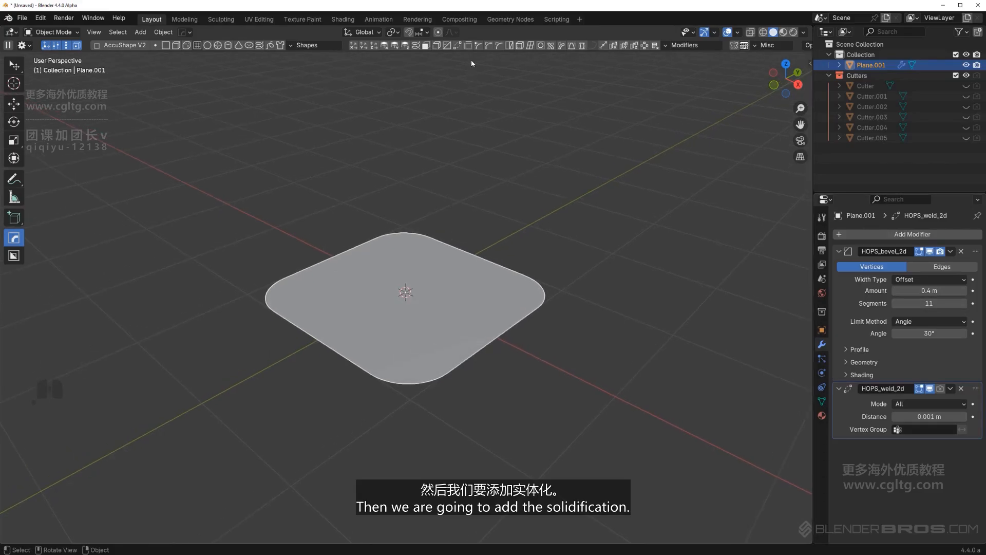
{"action": "left_click", "coordinate": [468, 46]}
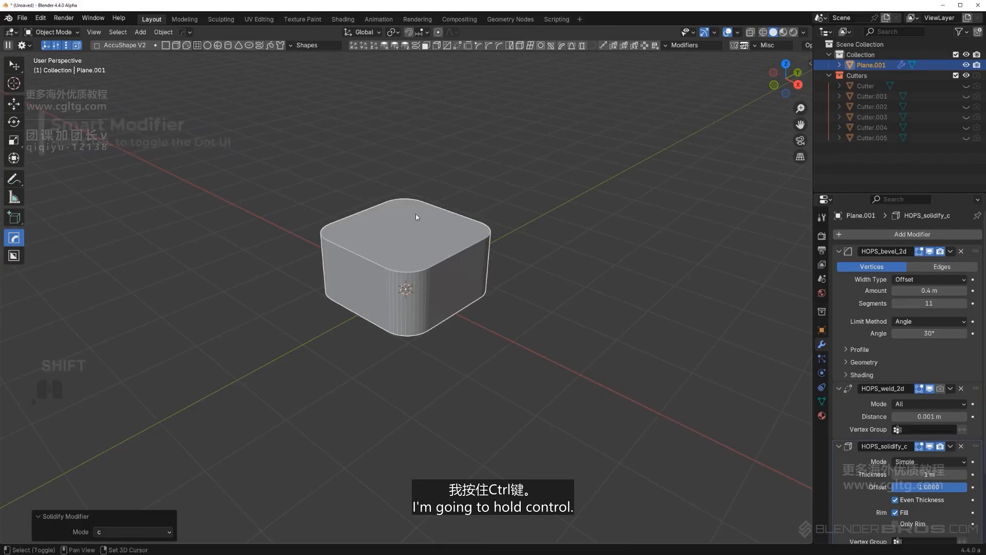
{"action": "key", "text": "ctrl"}
{"action": "left_click_drag", "start_coordinate": [403, 195], "coordinate": [421, 161], "text": "ctrl"}
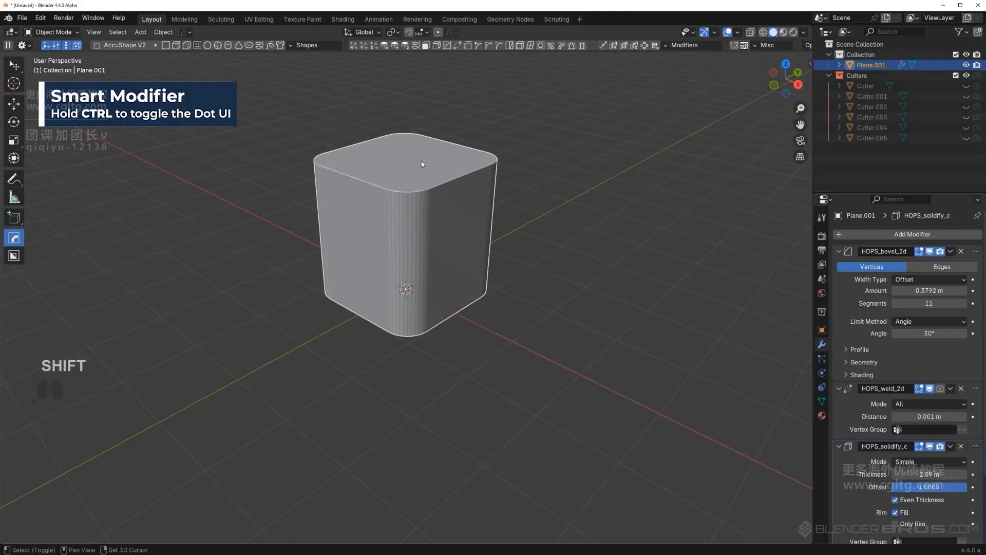
Add a HardOps bevel to the solid block's rim edges and adjust its width with the modifier's control dot
{"action": "scroll", "coordinate": [421, 161], "scroll_direction": "up", "scroll_amount": 2}
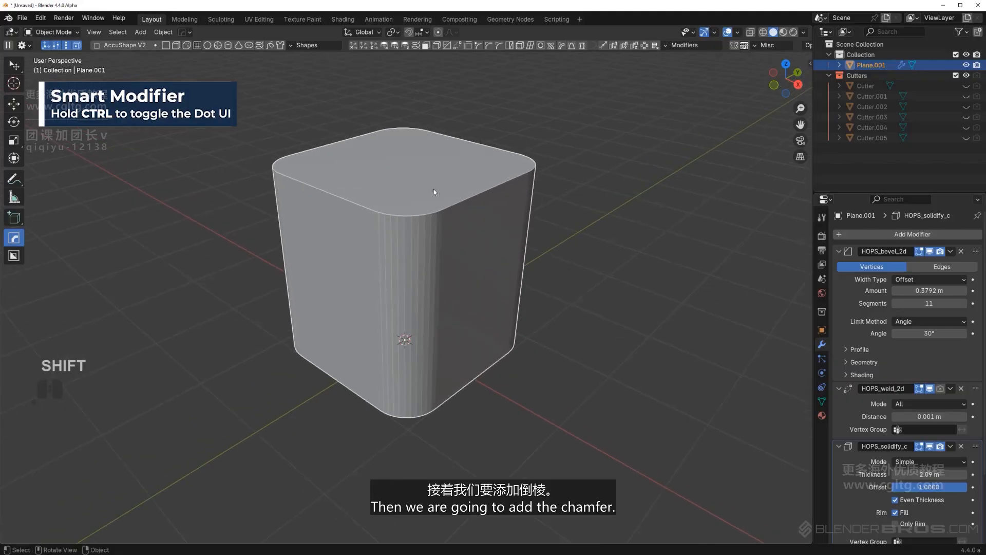
{"action": "left_click", "coordinate": [489, 46]}
{"action": "left_click", "coordinate": [500, 47], "text": "shift"}
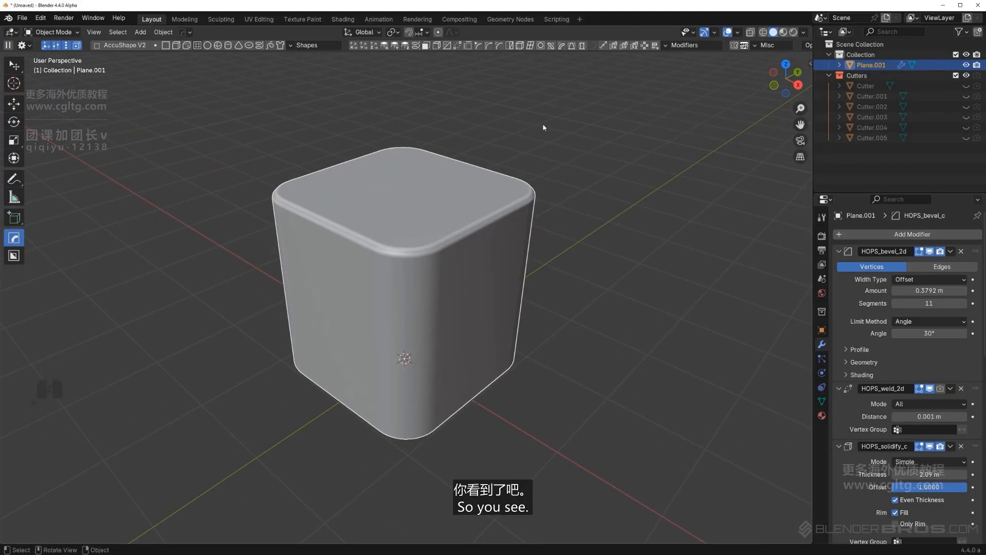
{"action": "key", "text": "ctrl"}
{"action": "middle_click_drag", "start_coordinate": [475, 139], "coordinate": [393, 167]}
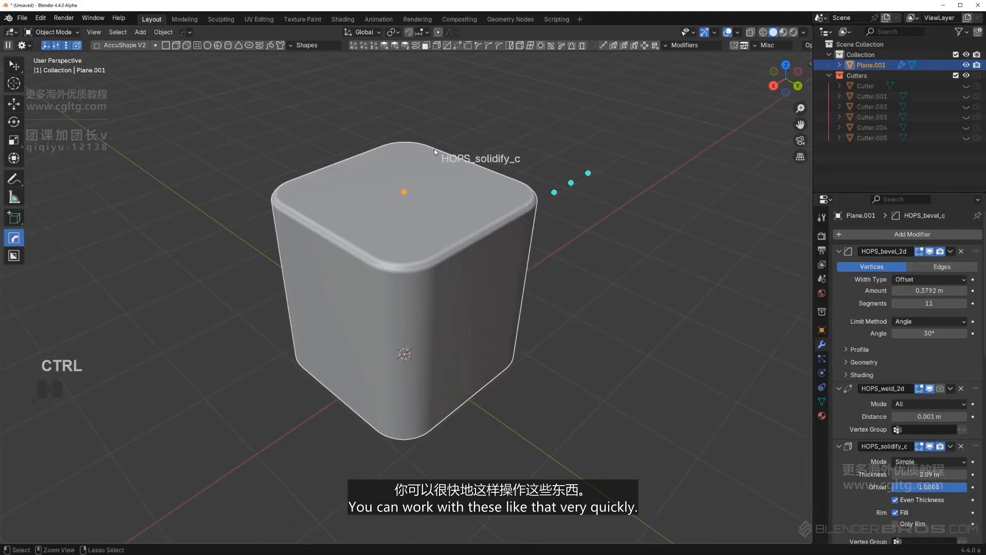
{"action": "left_click", "coordinate": [589, 174], "text": "ctrl"}
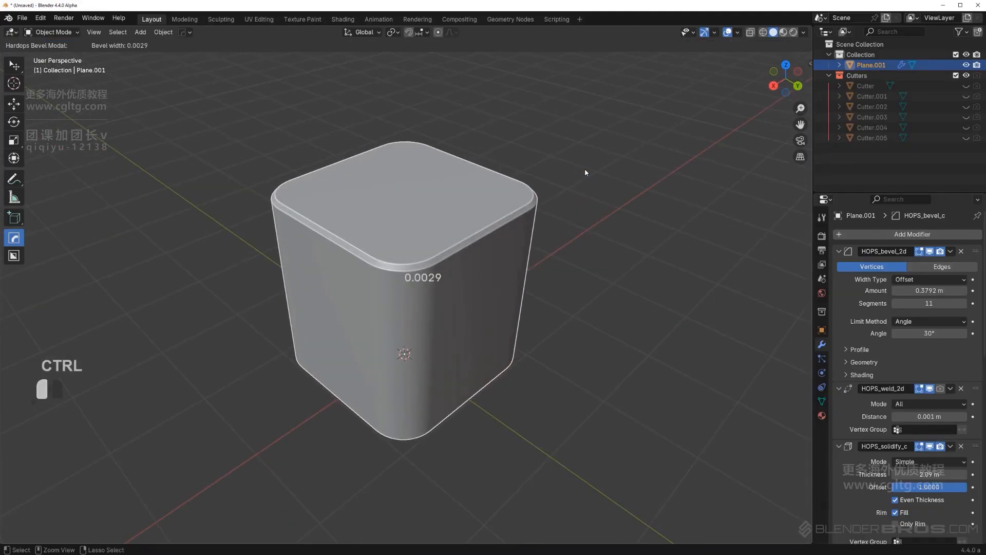
{"action": "left_click", "coordinate": [447, 210]}
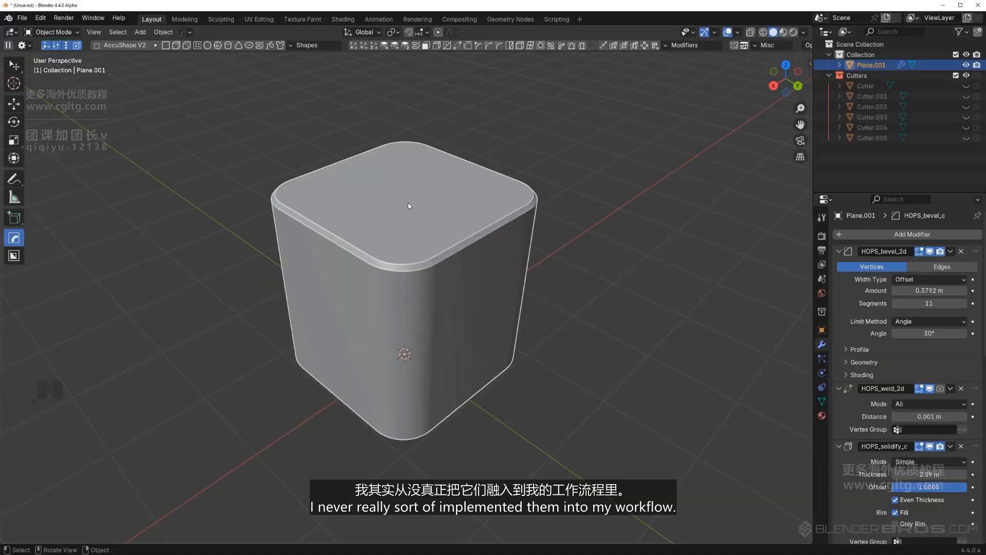
Delete the beveled block and add a new plane mesh in its place
{"action": "middle_click_drag", "start_coordinate": [422, 229], "coordinate": [575, 218]}
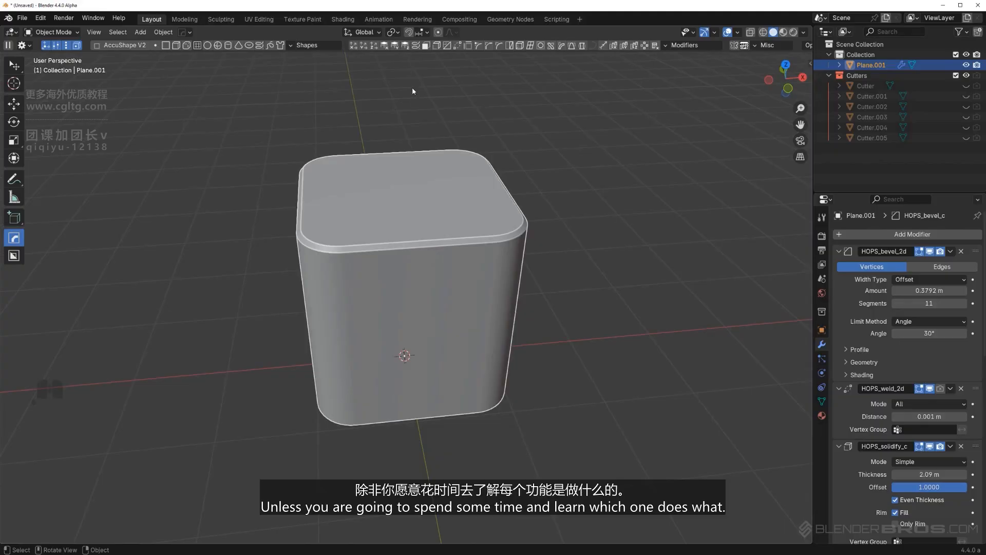
{"action": "middle_click_drag", "start_coordinate": [413, 91], "coordinate": [467, 88]}
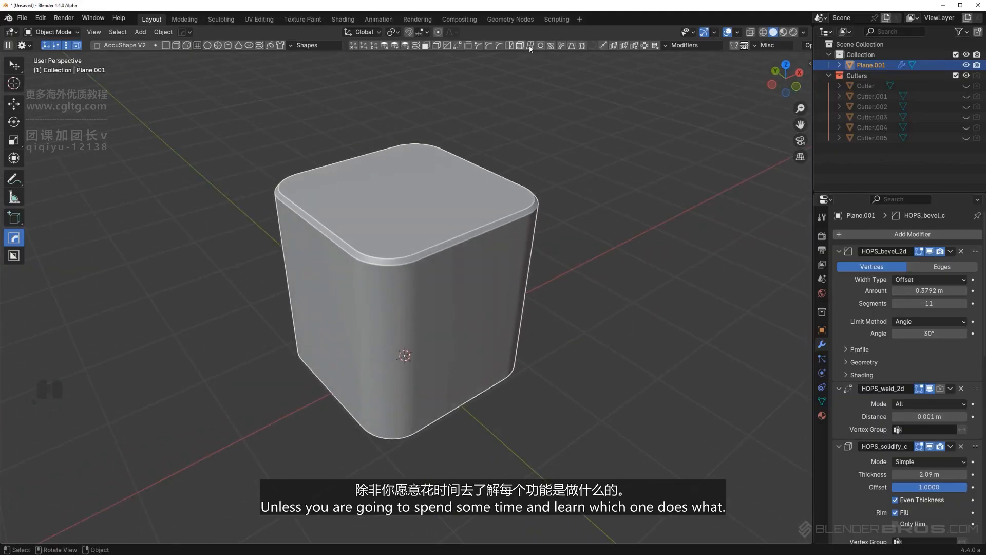
{"action": "scroll", "coordinate": [538, 265], "scroll_direction": "down", "scroll_amount": 1}
{"action": "middle_click_drag", "start_coordinate": [458, 219], "coordinate": [577, 221], "text": "shift"}
{"action": "key", "text": "x"}
{"action": "left_click", "coordinate": [443, 225]}
{"action": "key", "text": "shift+a"}
{"action": "mouse_move", "coordinate": [509, 271]}
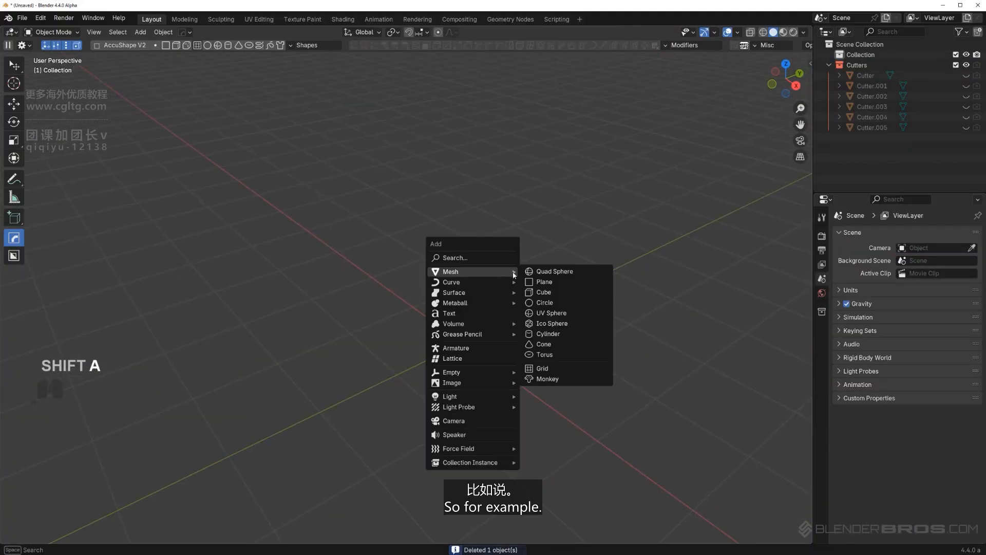
{"action": "left_click", "coordinate": [545, 283]}
Rotate the new plane 90° around the X axis
{"action": "middle_click_drag", "start_coordinate": [545, 287], "coordinate": [510, 297], "text": "shift"}
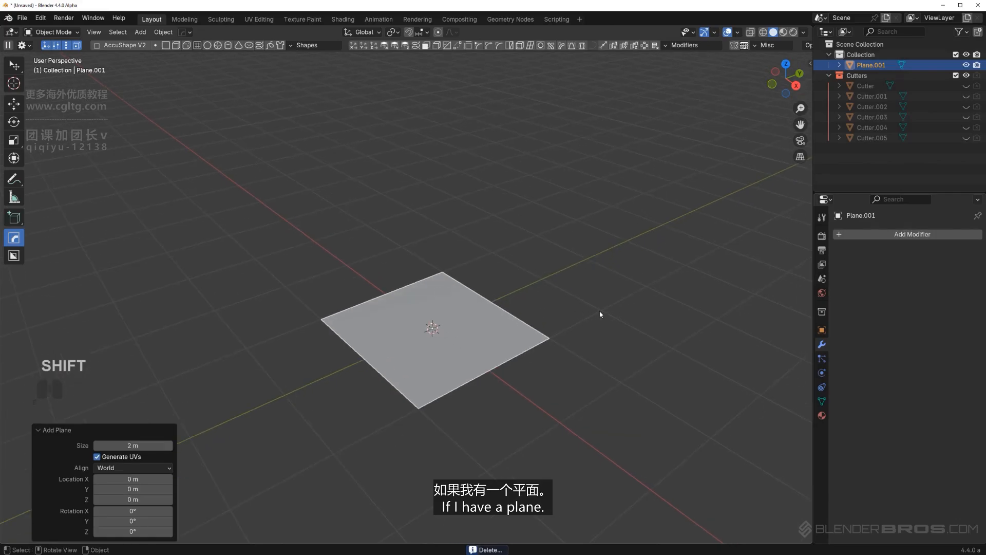
{"action": "key", "text": "r"}
{"action": "key", "text": "x"}
{"action": "key", "text": "9"}
{"action": "key", "text": "0"}
{"action": "key", "text": "Return"}
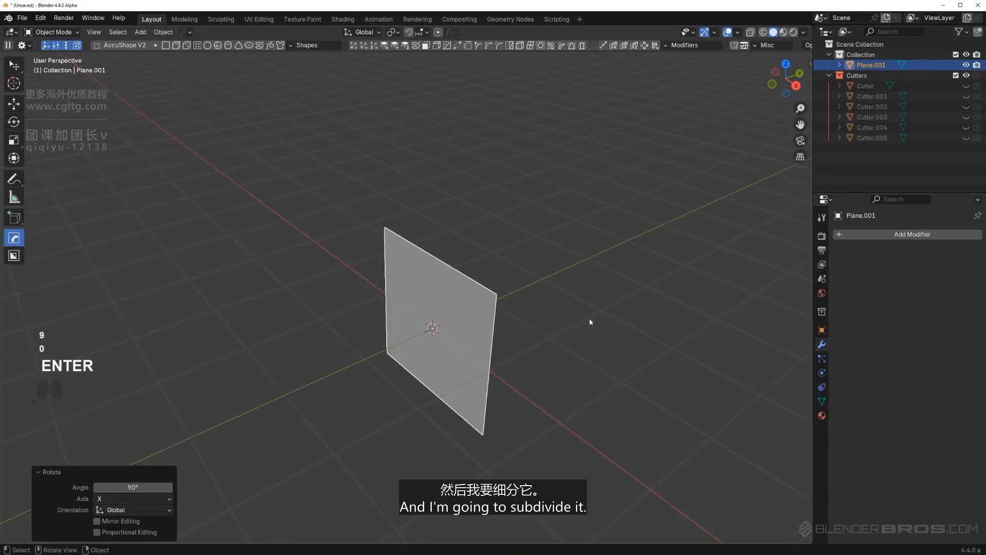
Subdivide the upright plane twice in Edit Mode and apply its rotation in Object Mode
{"action": "key", "text": "Tab"}
{"action": "right_click", "coordinate": [452, 368]}
{"action": "left_click", "coordinate": [452, 370]}
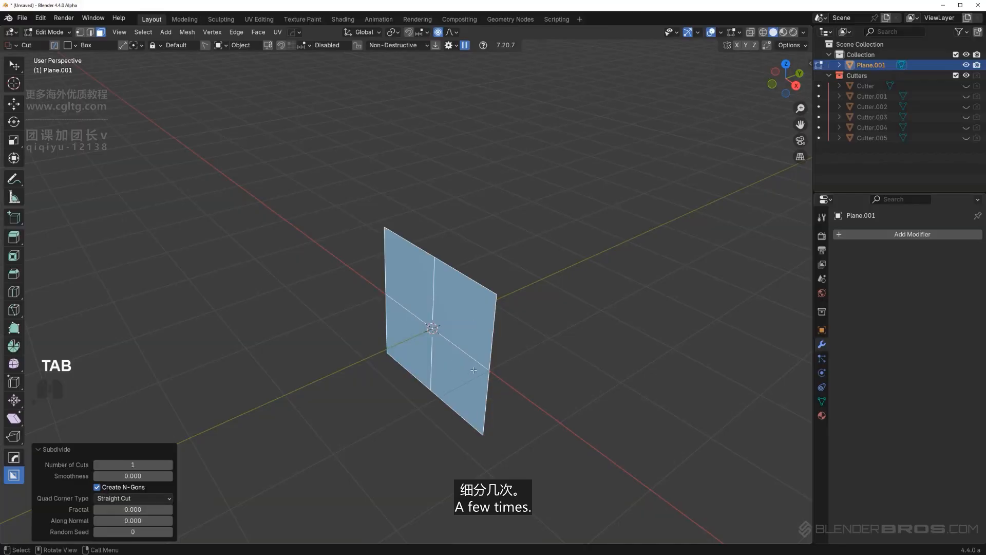
{"action": "key", "text": "shift+r"}
{"action": "key", "text": "Tab"}
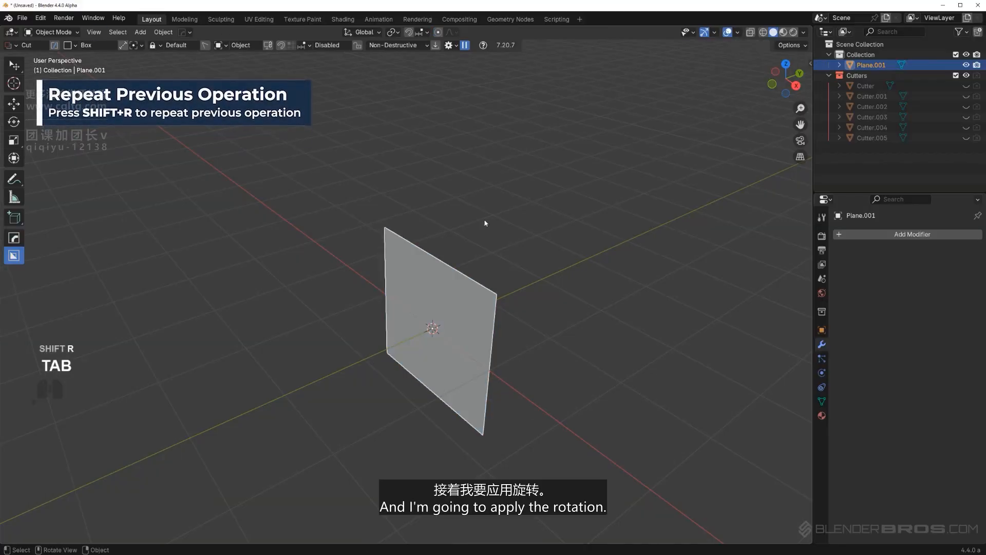
{"action": "key", "text": "ctrl+a"}
{"action": "left_click", "coordinate": [504, 284]}
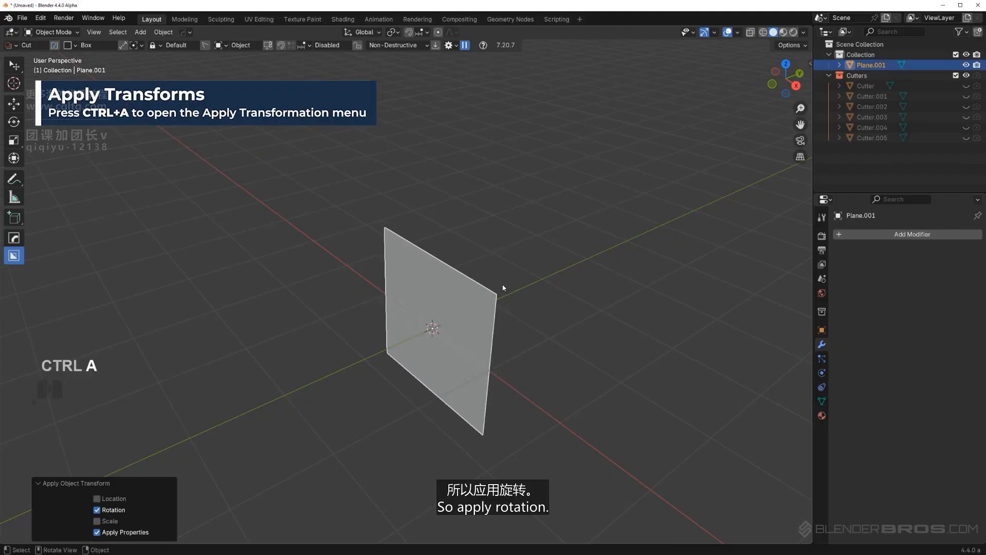
Add a HardOps Bend modifier on the Z axis to the upright plane, with an angle of about 59.6°
{"action": "middle_click_drag", "start_coordinate": [440, 286], "coordinate": [557, 194], "text": "shift"}
{"action": "key", "text": "alt+w"}
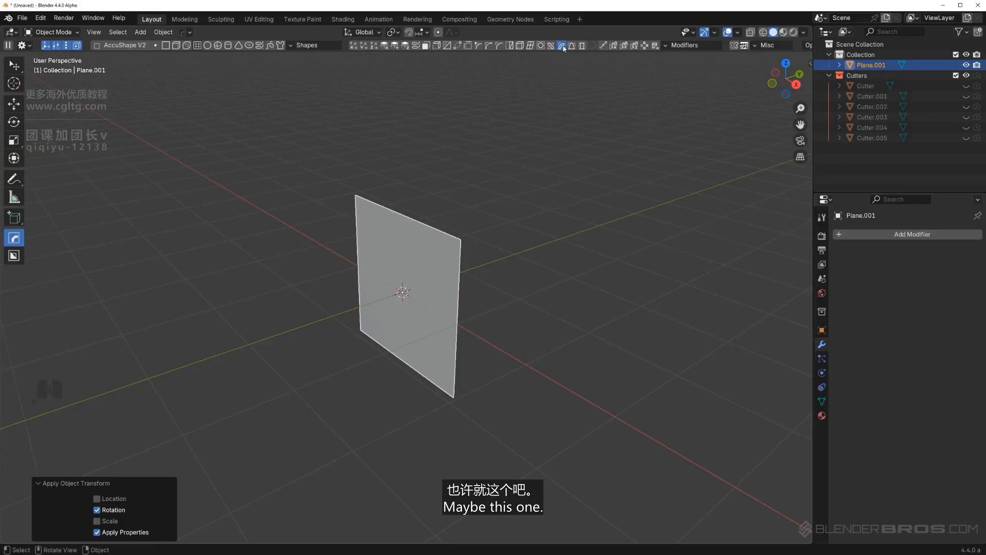
{"action": "left_click", "coordinate": [562, 46]}
{"action": "key", "text": "ctrl"}
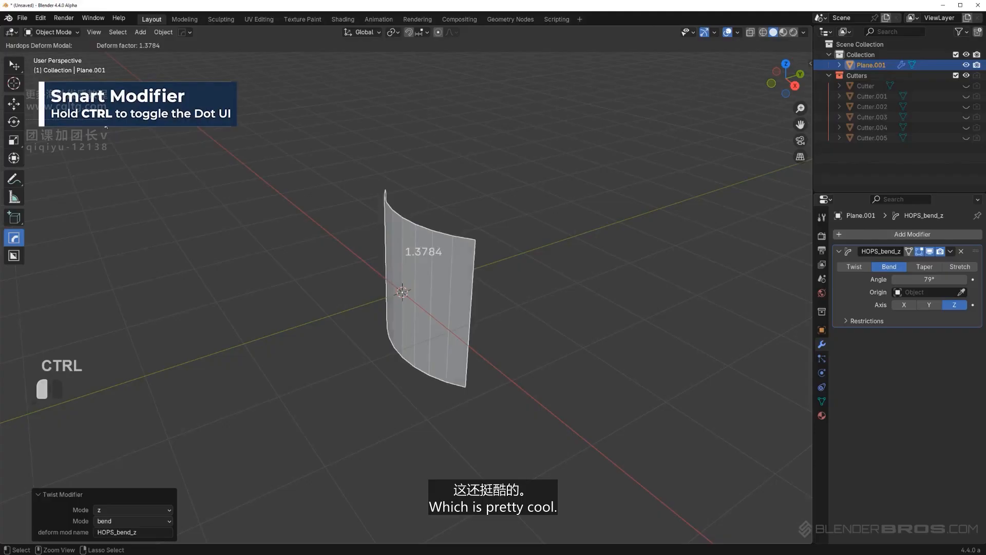
{"action": "left_click_drag", "start_coordinate": [106, 126], "coordinate": [201, 126], "text": "ctrl"}
Add a level 2 Subdivision modifier to the curved plane and set the bend angle to about 83.5°
{"action": "key", "text": "ctrl+2"}
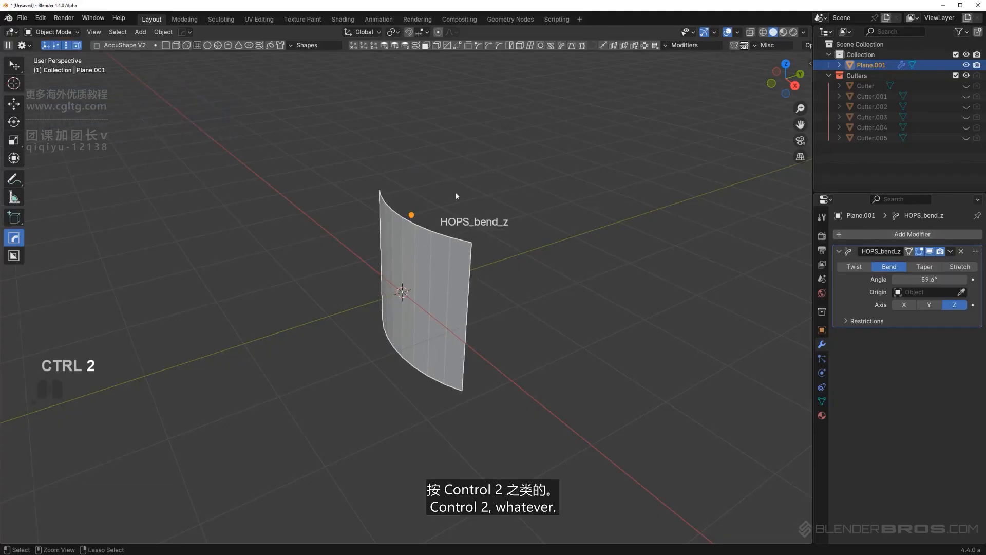
{"action": "middle_click_drag", "start_coordinate": [497, 209], "coordinate": [418, 198]}
{"action": "left_click_drag", "start_coordinate": [412, 211], "coordinate": [205, 177], "text": "ctrl"}
Try to cut a box across the curved plane's side edge with BoxCutter from the front orthographic view
{"action": "middle_click_drag", "start_coordinate": [328, 223], "coordinate": [506, 311], "text": "alt"}
{"action": "key", "text": "KP_5"}
{"action": "scroll", "coordinate": [533, 294], "scroll_direction": "up", "scroll_amount": 2}
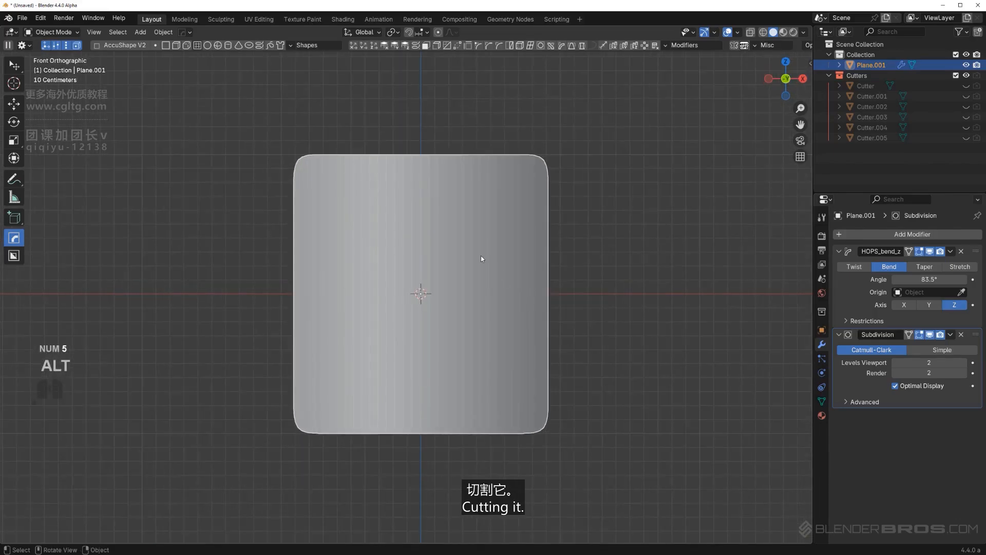
{"action": "left_click_drag", "start_coordinate": [481, 255], "coordinate": [548, 293]}
{"action": "right_click", "coordinate": [544, 295]}
{"action": "key", "text": "alt+w"}
{"action": "middle_click_drag", "start_coordinate": [525, 300], "coordinate": [488, 295]}
{"action": "key", "text": "KP_5"}
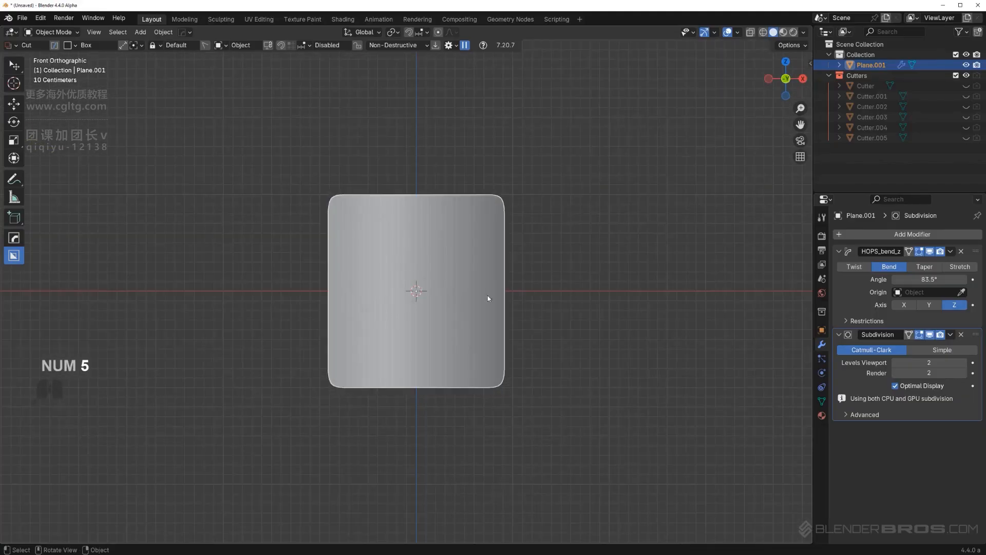
{"action": "left_click_drag", "start_coordinate": [442, 244], "coordinate": [543, 322]}
{"action": "middle_click_drag", "start_coordinate": [543, 323], "coordinate": [483, 337]}
{"action": "right_click", "coordinate": [572, 307]}
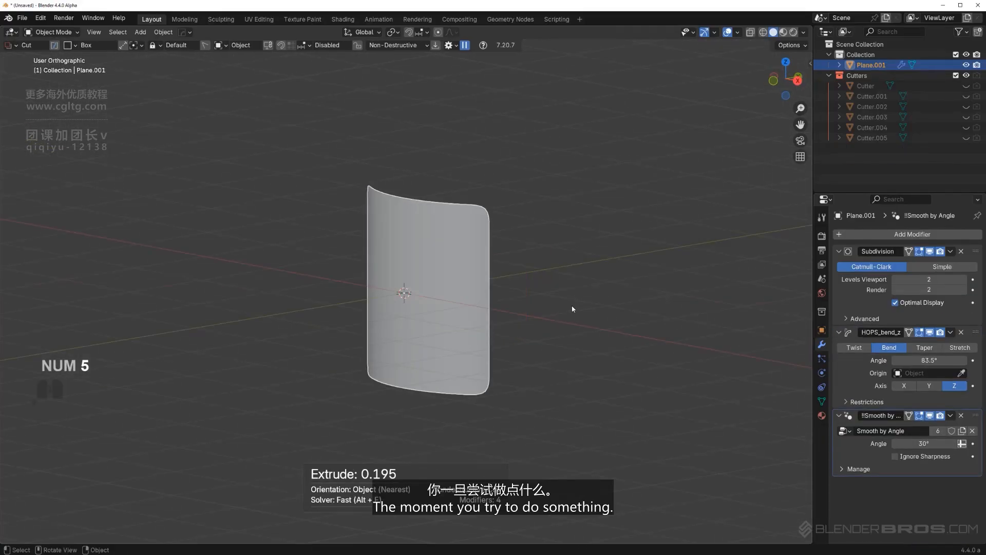
{"action": "key", "text": "KP_5"}
{"action": "middle_click_drag", "start_coordinate": [499, 253], "coordinate": [473, 222]}
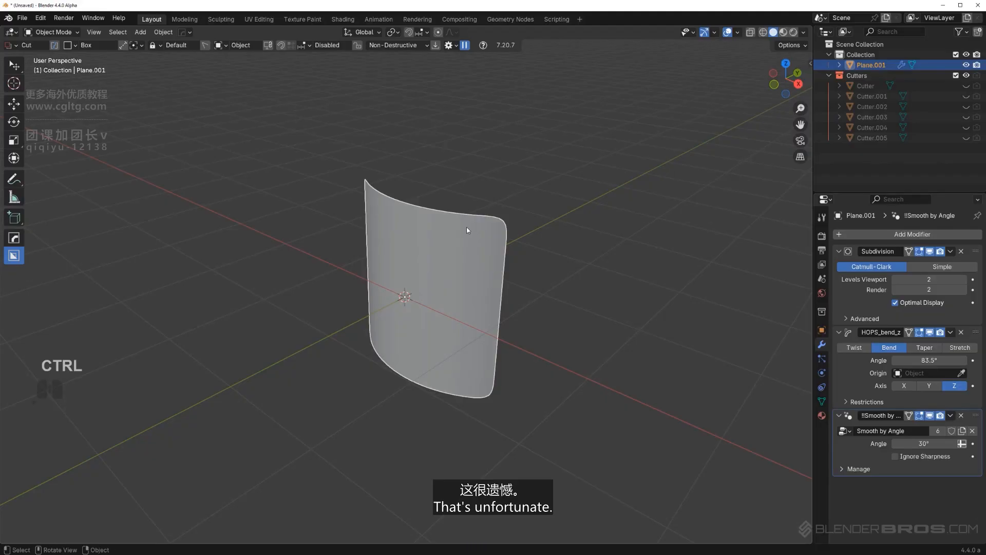
Delete the curved plane and open the list of meshes to add
{"action": "key", "text": "x"}
{"action": "left_click", "coordinate": [466, 226]}
{"action": "key", "text": "shift+a"}
{"action": "mouse_move", "coordinate": [465, 238]}
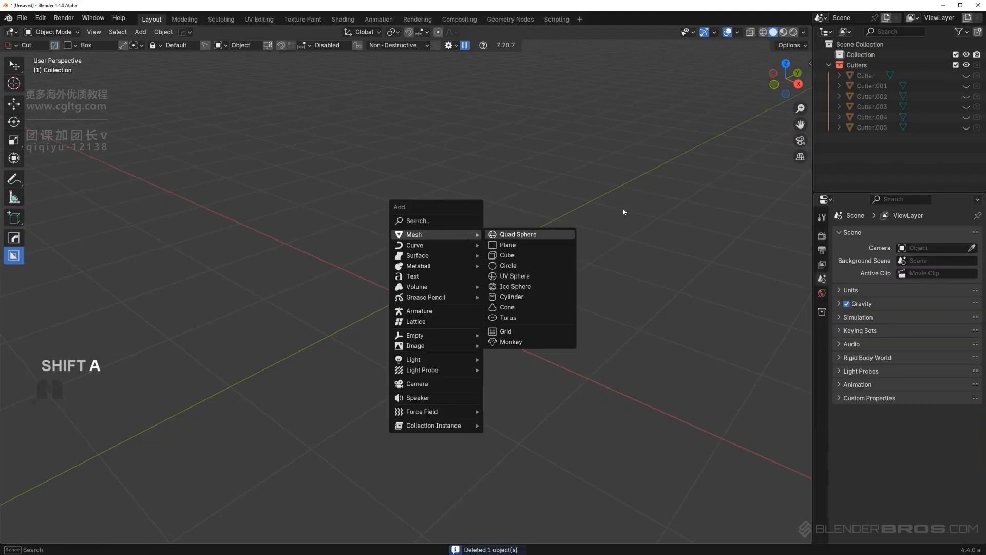
Undo the deletion, the box cut and the added modifiers to restore the flat upright plane
{"action": "key", "text": "ctrl+z"}
{"action": "key", "text": "ctrl+z"}
{"action": "key", "text": "ctrl+z"}
{"action": "key", "text": "ctrl+z"}
{"action": "key", "text": "ctrl+z"}
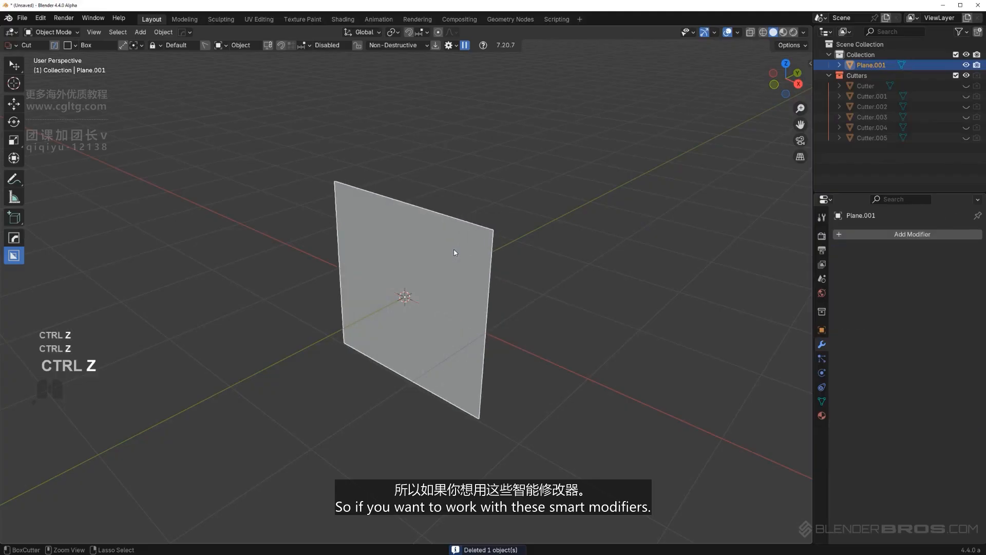
Switch from BoxCutter back to the HardOps tool for the upright plane
{"action": "scroll", "coordinate": [460, 250], "scroll_direction": "down", "scroll_amount": 3}
{"action": "scroll", "coordinate": [460, 250], "scroll_direction": "up", "scroll_amount": 2}
{"action": "left_click", "coordinate": [449, 265]}
{"action": "key", "text": "alt+w"}
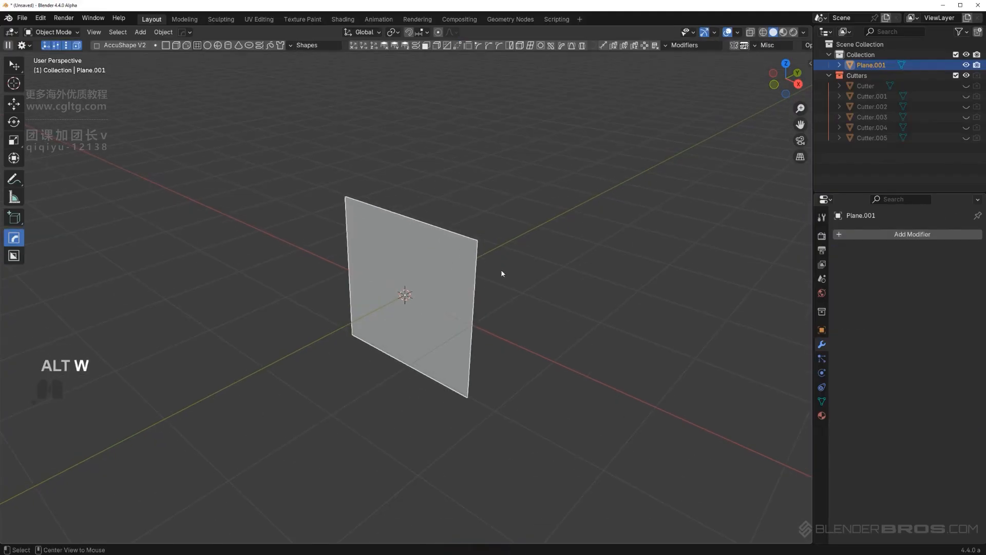
Add a Z-axis Bend modifier to the upright plane and bend it to an angle of 95.4°
{"action": "middle_click_drag", "start_coordinate": [465, 252], "coordinate": [563, 240]}
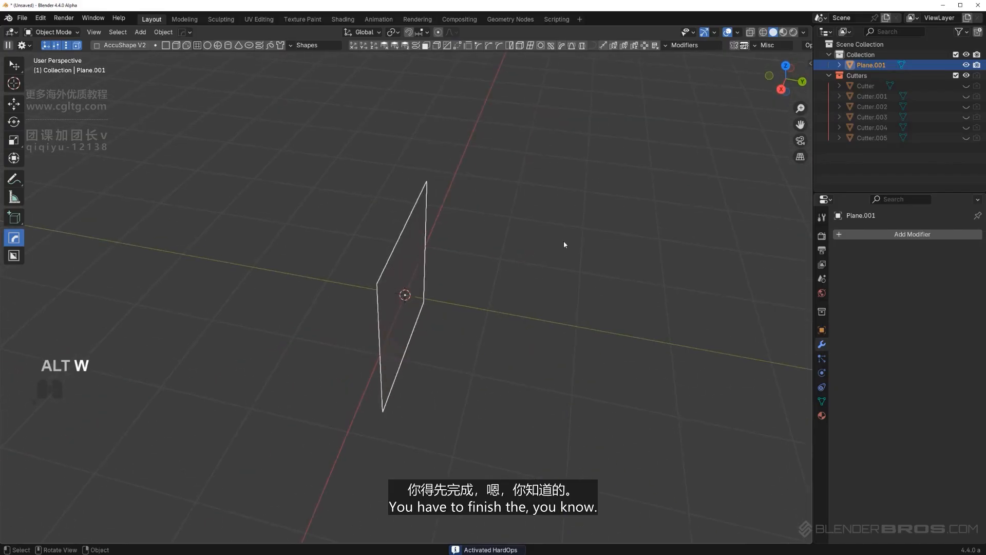
{"action": "middle_click_drag", "start_coordinate": [487, 189], "coordinate": [571, 193]}
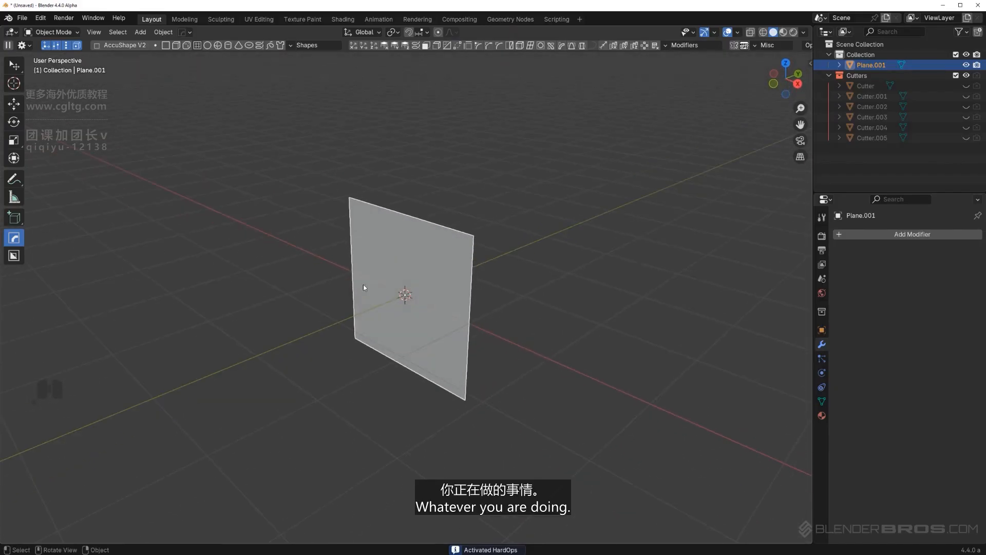
{"action": "middle_click_drag", "start_coordinate": [442, 221], "coordinate": [432, 223]}
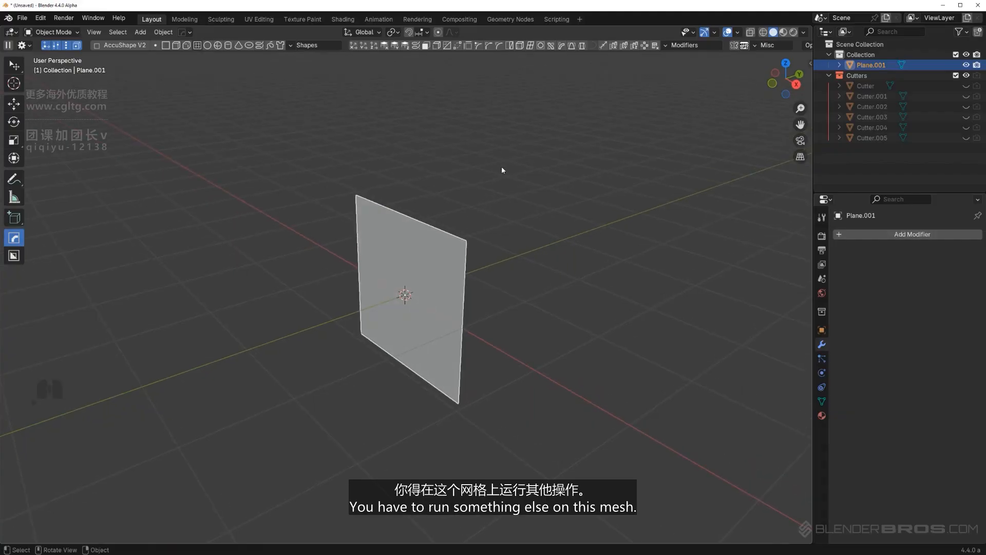
{"action": "left_click", "coordinate": [562, 46]}
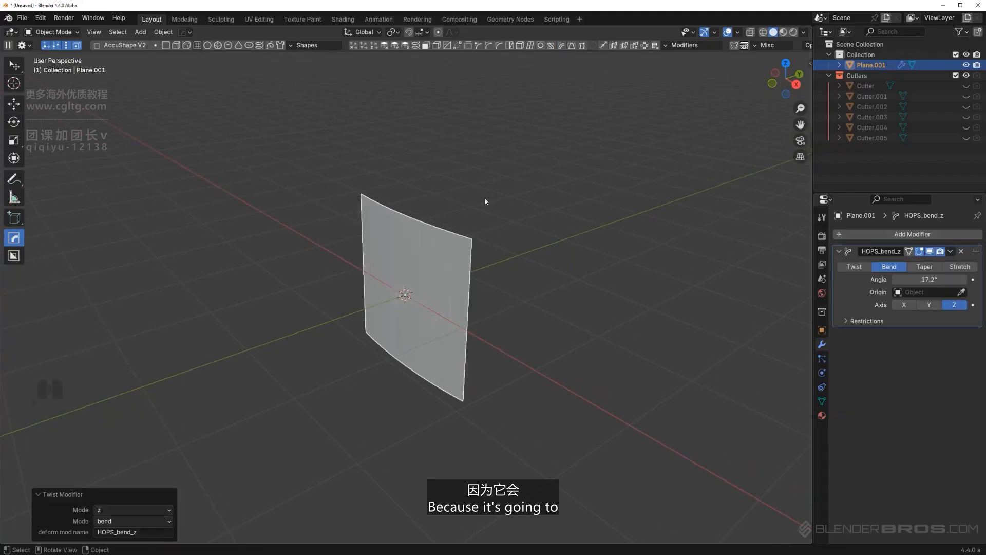
{"action": "left_click_drag", "start_coordinate": [408, 214], "coordinate": [294, 103]}
{"action": "middle_click_drag", "start_coordinate": [577, 163], "coordinate": [332, 208]}
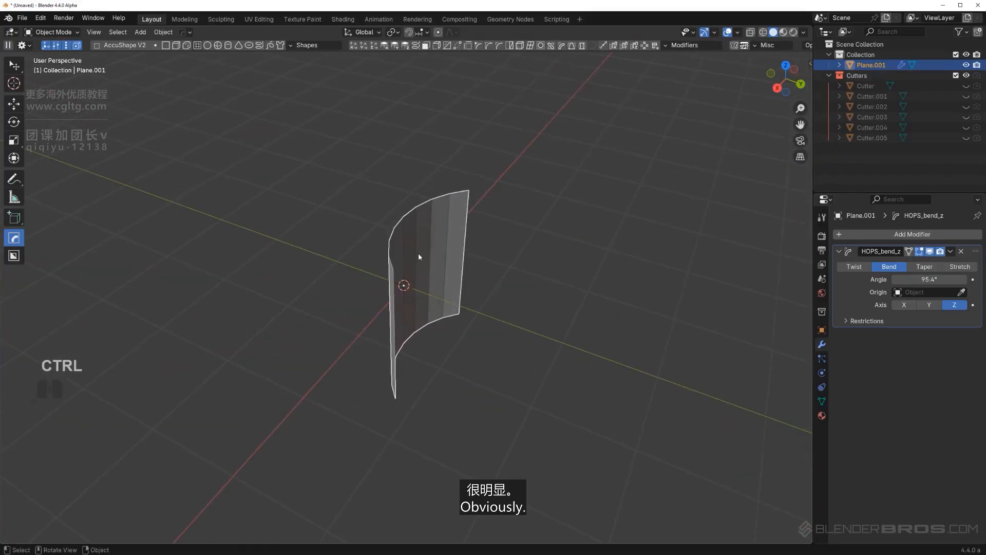
Add a level 2 Catmull-Clark Subdivision modifier to the bent plane and deselect the plane
{"action": "middle_click_drag", "start_coordinate": [418, 253], "coordinate": [549, 219]}
{"action": "key", "text": "ctrl+2"}
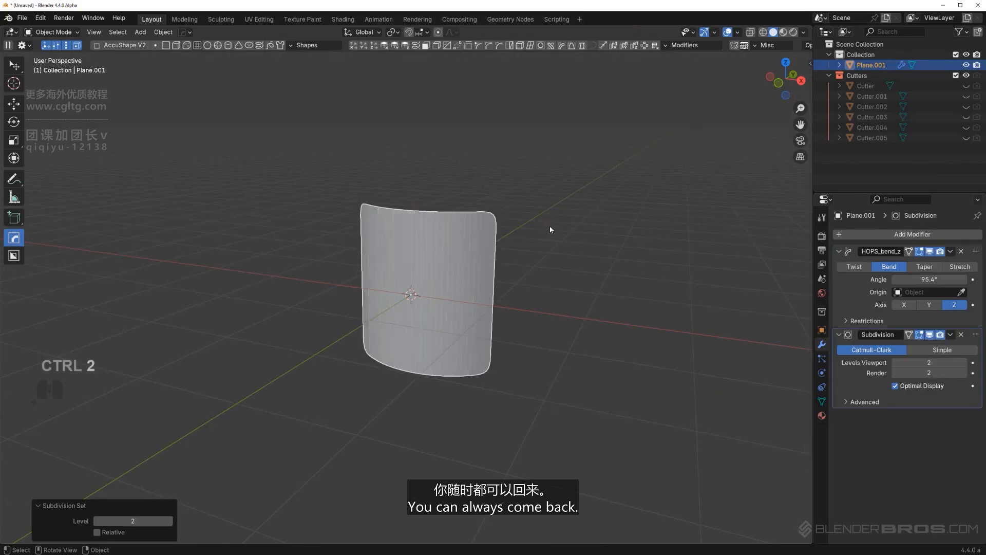
{"action": "left_click", "coordinate": [550, 229]}
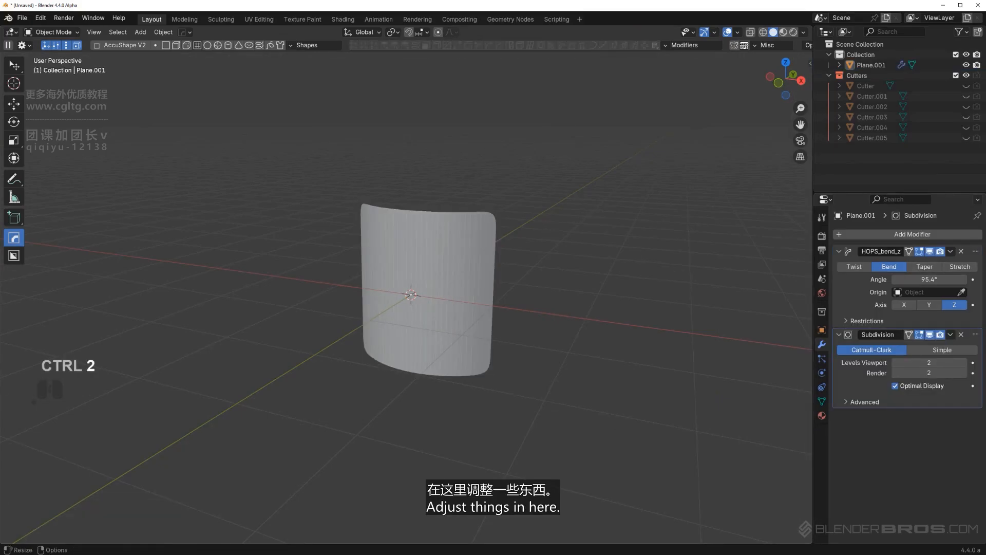
{"action": "middle_click_drag", "start_coordinate": [411, 277], "coordinate": [499, 267]}
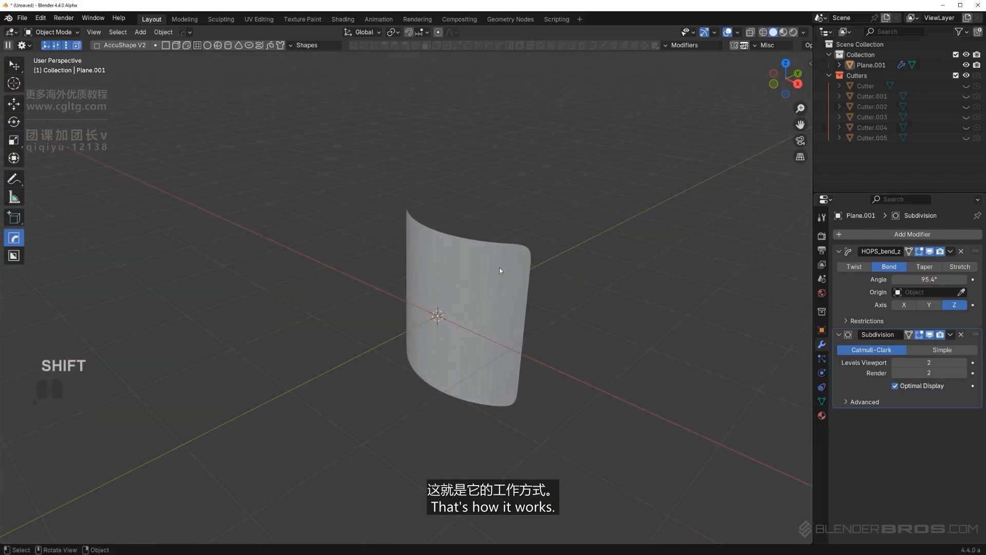
Delete the bent plane, add a 2 m cube at the origin and activate the HardOps tool
{"action": "key", "text": "x"}
{"action": "left_click", "coordinate": [470, 263]}
{"action": "key", "text": "shift+a"}
{"action": "mouse_move", "coordinate": [472, 277]}
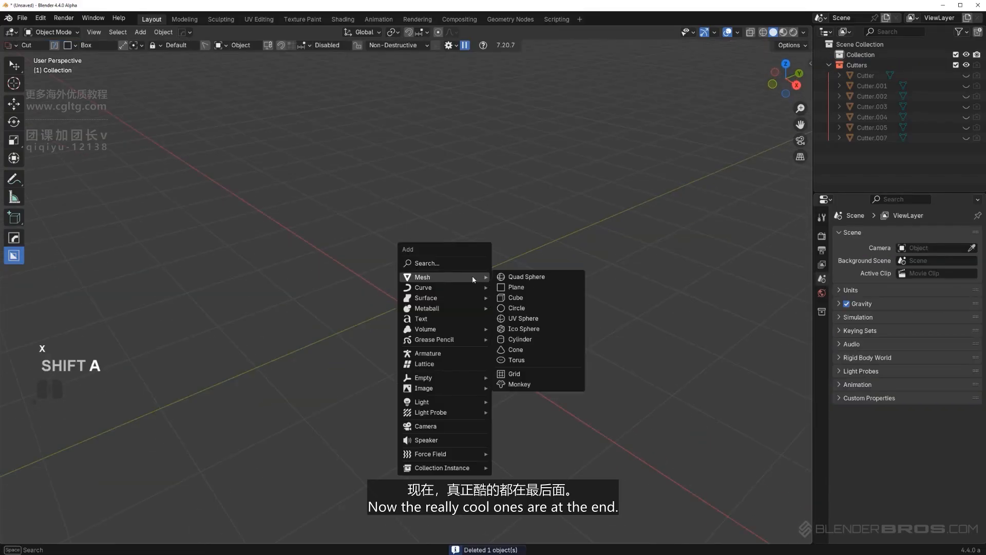
{"action": "left_click", "coordinate": [515, 297]}
{"action": "key", "text": "alt+w"}
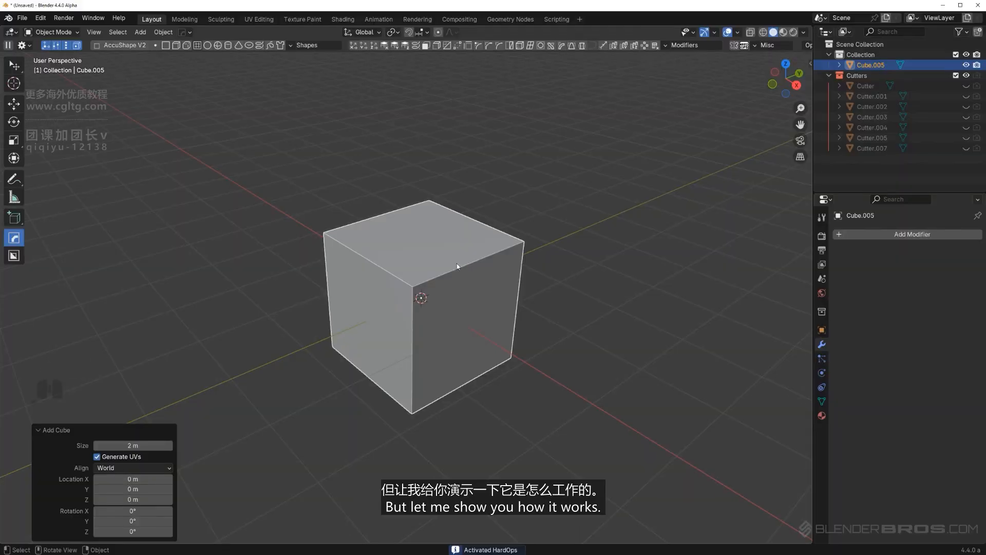
Bevel one top edge of the cube with a width of 0.75 m and 6 segments
{"action": "middle_click_drag", "start_coordinate": [427, 272], "coordinate": [426, 239]}
{"action": "scroll", "coordinate": [445, 242], "scroll_direction": "up", "scroll_amount": 2}
{"action": "scroll", "coordinate": [443, 205], "scroll_direction": "down", "scroll_amount": 1}
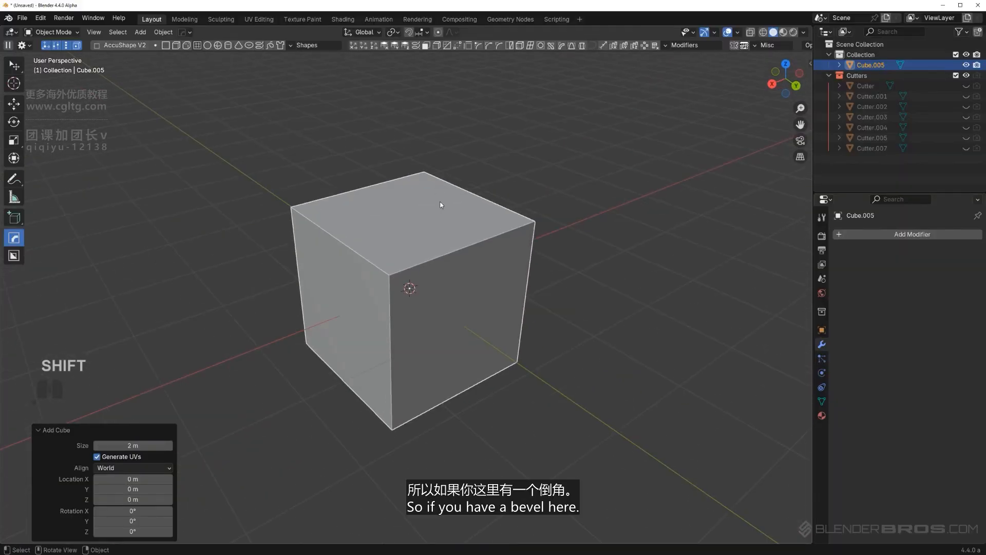
{"action": "key", "text": "Tab"}
{"action": "left_click", "coordinate": [465, 247]}
{"action": "key", "text": "ctrl+b"}
{"action": "left_click", "coordinate": [575, 315]}
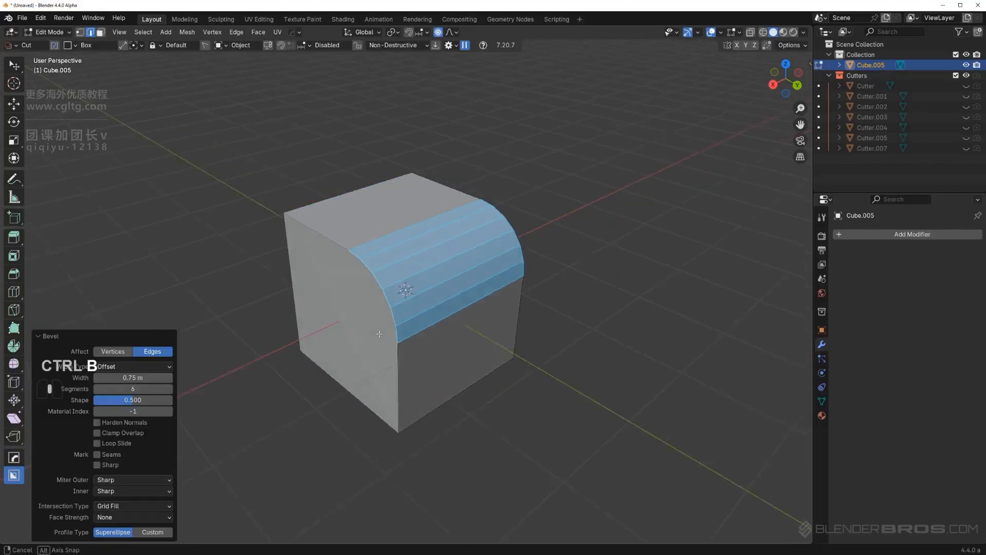
{"action": "middle_click_drag", "start_coordinate": [575, 315], "coordinate": [408, 297]}
{"action": "key", "text": "Tab"}
Cut a narrow rectangular slot about 0.196 deep across the cube's straight top edge with BoxCutter
{"action": "mouse_move", "coordinate": [348, 284]}
{"action": "left_mouse_down"}
{"action": "mouse_move", "coordinate": [366, 335]}
{"action": "mouse_move", "coordinate": [354, 343]}
{"action": "left_mouse_up"}
{"action": "left_click", "coordinate": [351, 361]}
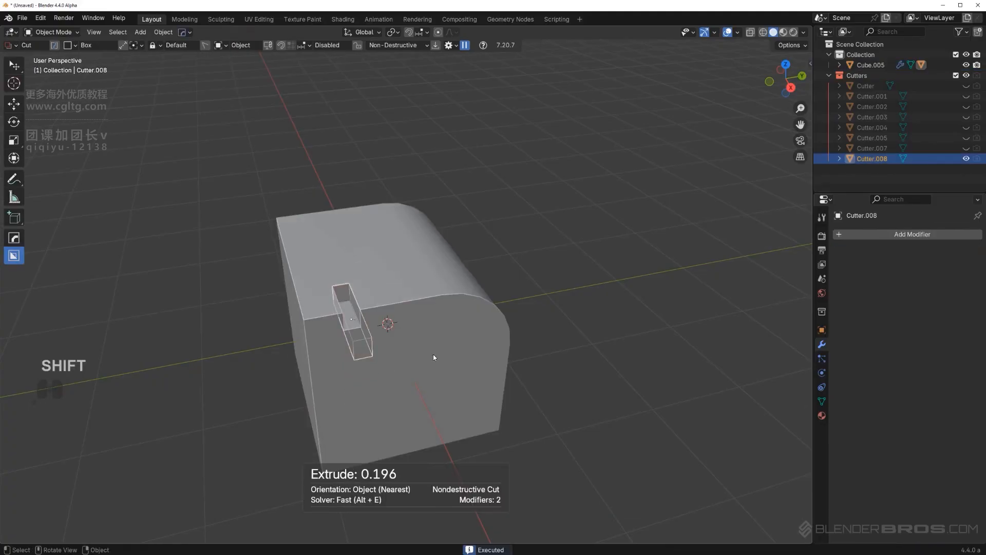
{"action": "middle_click_drag", "start_coordinate": [353, 362], "coordinate": [356, 236]}
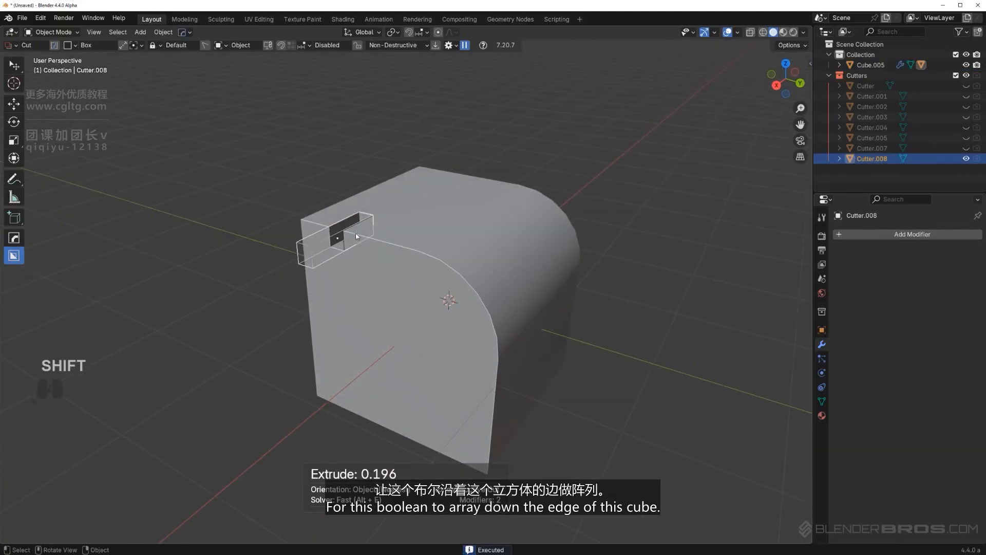
{"action": "middle_click_drag", "start_coordinate": [474, 257], "coordinate": [458, 260]}
Add a Bevel modifier with 60° auto smooth and a Weighted Normal modifier with Keep Sharp to the slotted cube
{"action": "left_click", "coordinate": [459, 260]}
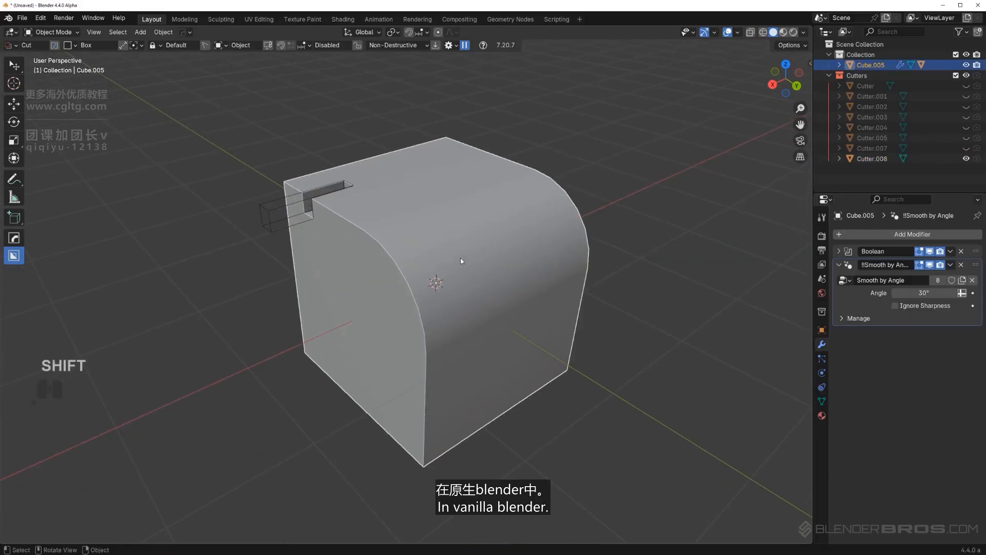
{"action": "key", "text": "q"}
{"action": "left_click", "coordinate": [454, 269]}
{"action": "key", "text": "1"}
{"action": "left_click", "coordinate": [454, 266]}
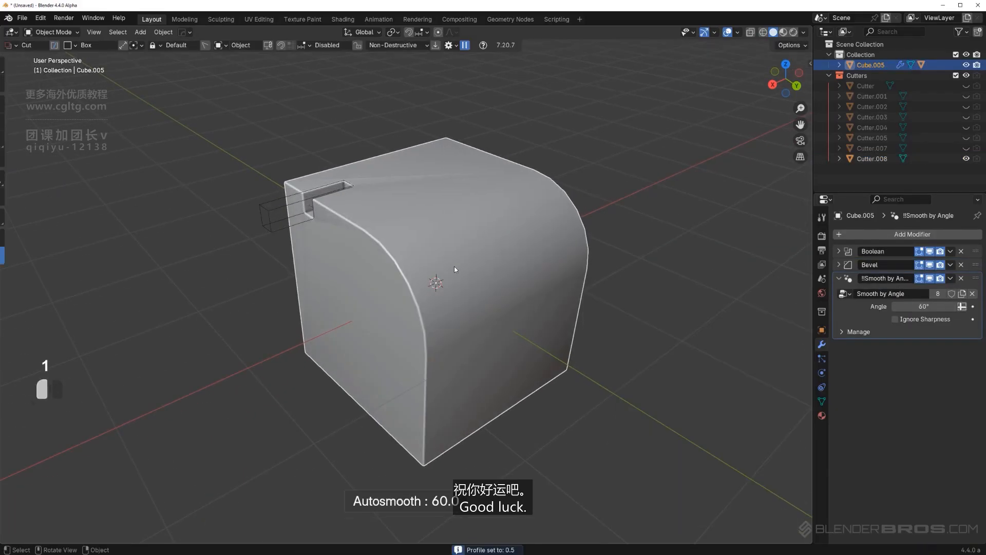
{"action": "key", "text": "q"}
{"action": "left_click", "coordinate": [427, 251], "text": "alt"}
{"action": "middle_click_drag", "start_coordinate": [426, 251], "coordinate": [521, 257]}
Extract the edge chain along the cube's slotted, rounded side as a curve with its depth set to 0
{"action": "key", "text": "Tab"}
{"action": "middle_click_drag", "start_coordinate": [559, 300], "coordinate": [425, 267]}
{"action": "left_click", "coordinate": [424, 226]}
{"action": "left_click", "coordinate": [545, 391], "text": "ctrl"}
{"action": "scroll", "coordinate": [550, 392], "scroll_direction": "down", "scroll_amount": 2}
{"action": "middle_click_drag", "start_coordinate": [544, 355], "coordinate": [509, 254]}
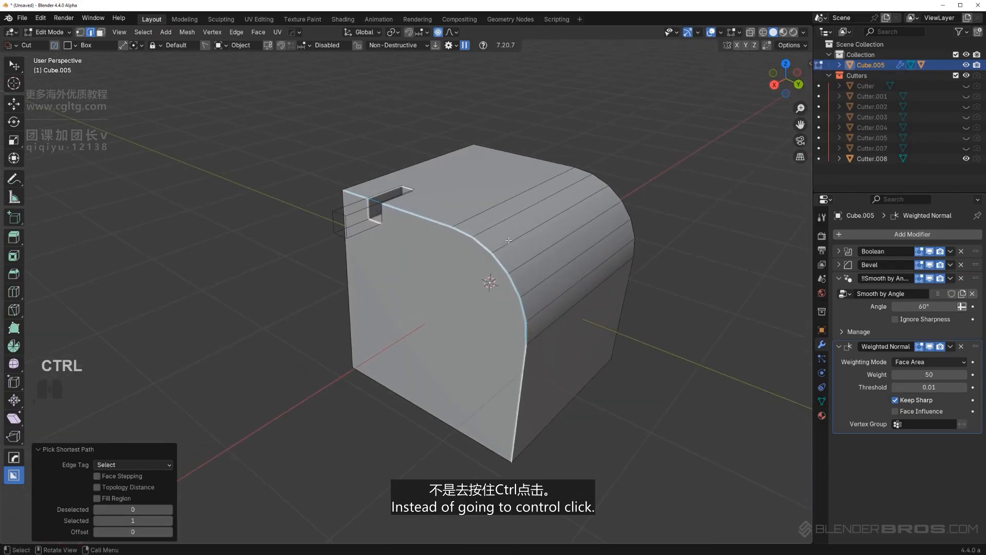
{"action": "key", "text": "q"}
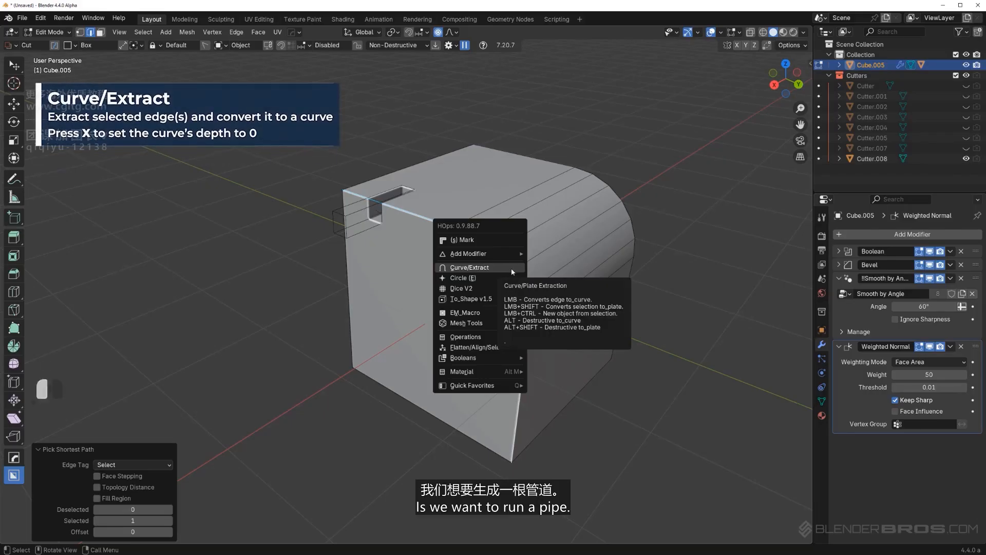
{"action": "left_click", "coordinate": [512, 269]}
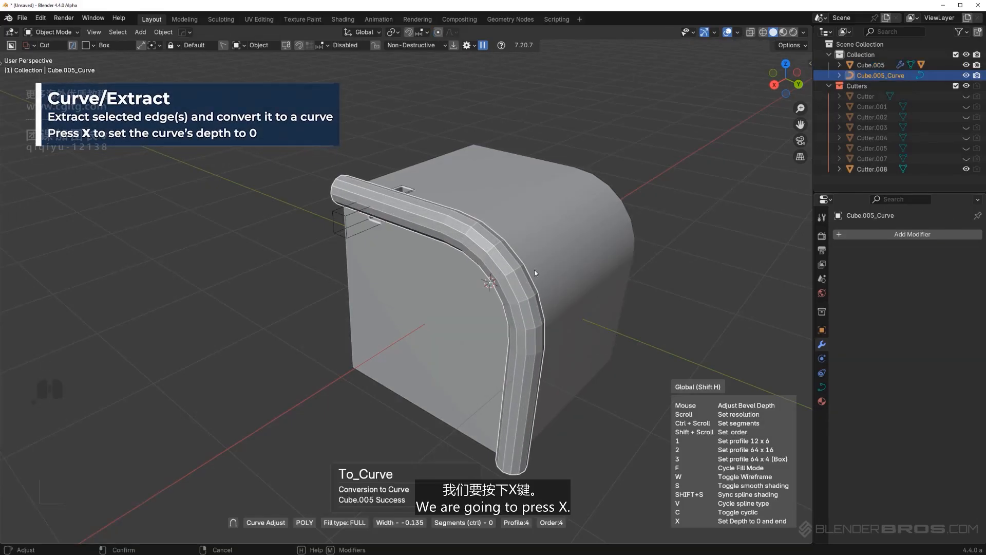
{"action": "key", "text": "x"}
{"action": "left_click", "coordinate": [534, 272]}
Extrude the extracted curve's end point along the Y axis past the cube's corner beside the slot
{"action": "middle_click_drag", "start_coordinate": [458, 275], "coordinate": [343, 241]}
{"action": "left_click", "coordinate": [533, 296]}
{"action": "left_click", "coordinate": [533, 295]}
{"action": "scroll", "coordinate": [533, 295], "scroll_direction": "up", "scroll_amount": 2}
{"action": "left_click", "coordinate": [374, 264]}
{"action": "key", "text": "Tab"}
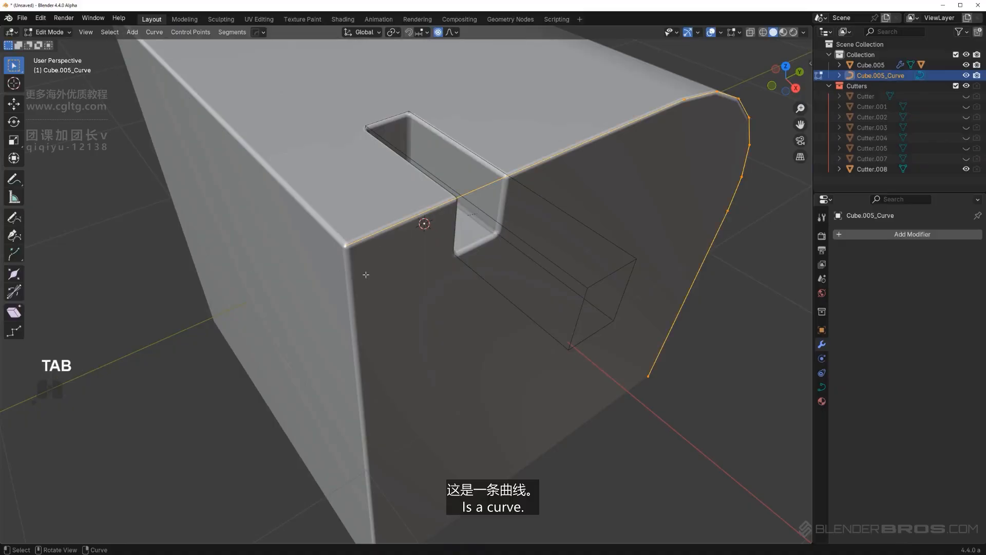
{"action": "middle_click_drag", "start_coordinate": [384, 269], "coordinate": [411, 287]}
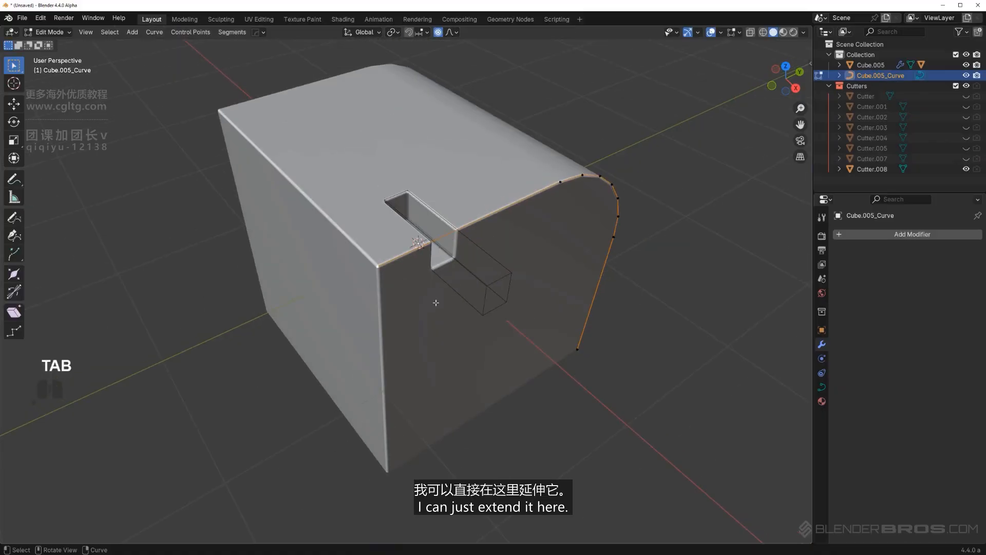
{"action": "key", "text": "e"}
{"action": "key", "text": "y"}
{"action": "left_click", "coordinate": [300, 362]}
{"action": "key", "text": "Tab"}
{"action": "scroll", "coordinate": [397, 205], "scroll_direction": "down", "scroll_amount": 4}
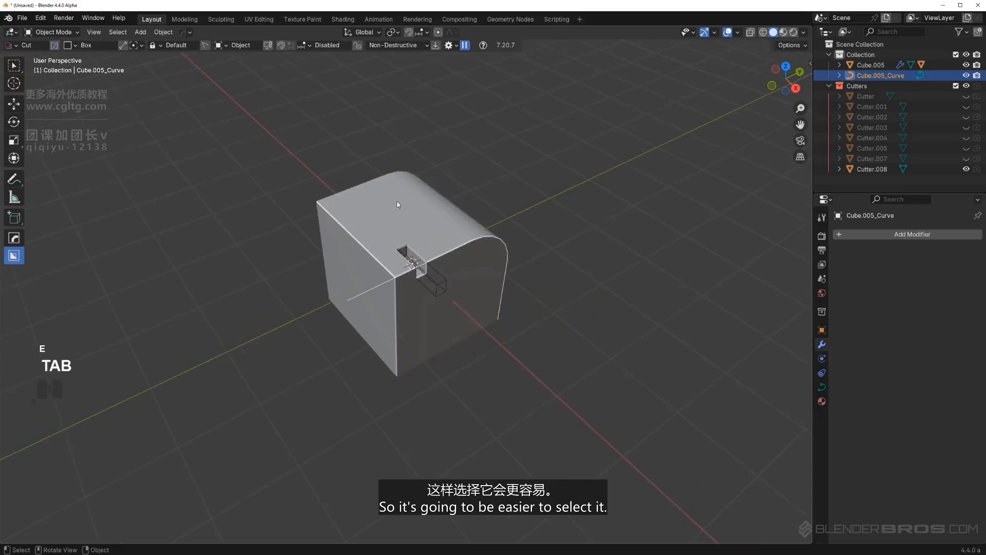
Array the slot's box cutter along the Y axis into eight spaced copies running past the rounded side
{"action": "middle_click_drag", "start_coordinate": [397, 205], "coordinate": [288, 253]}
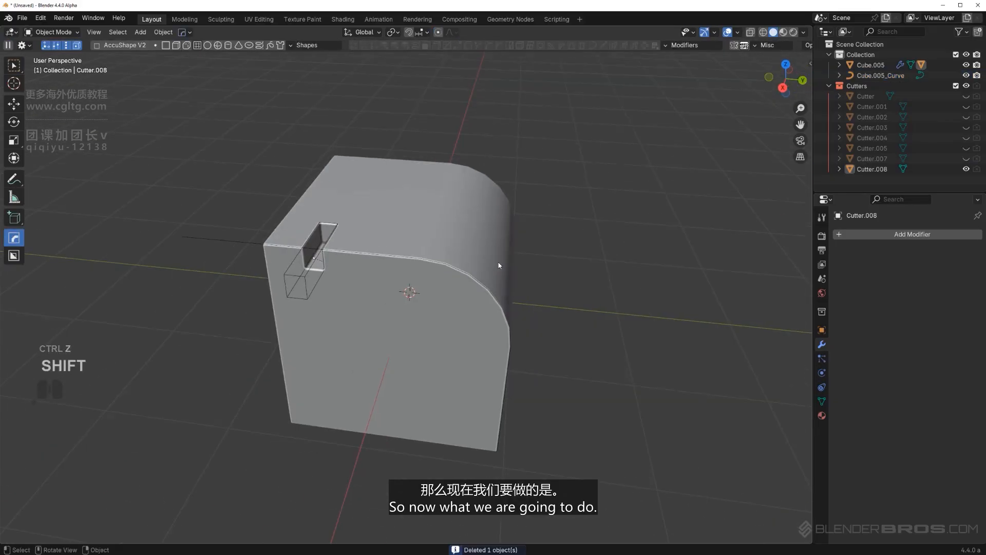
{"action": "middle_click_drag", "start_coordinate": [308, 275], "coordinate": [363, 278]}
{"action": "left_click", "coordinate": [330, 273]}
{"action": "key", "text": "q"}
{"action": "left_click", "coordinate": [369, 270]}
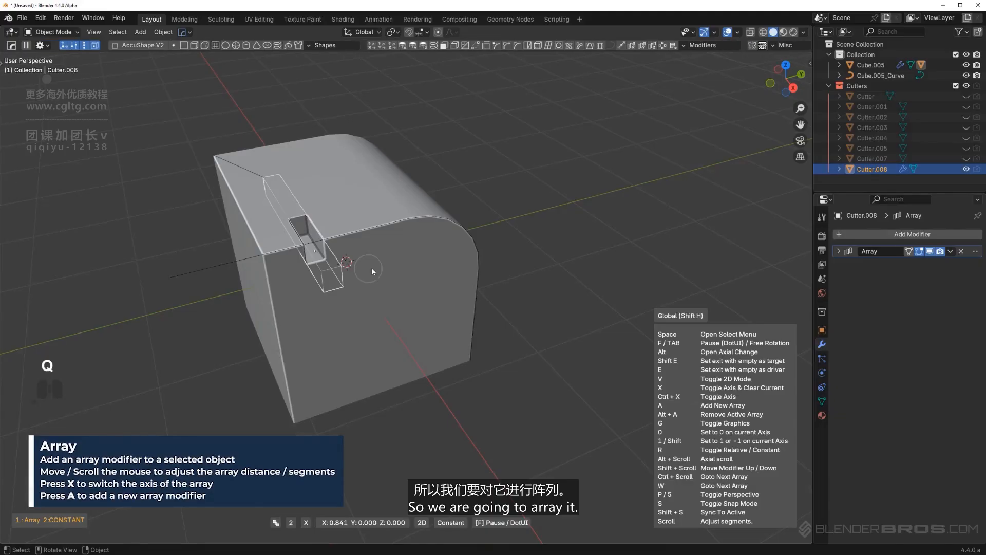
{"action": "key", "text": "x"}
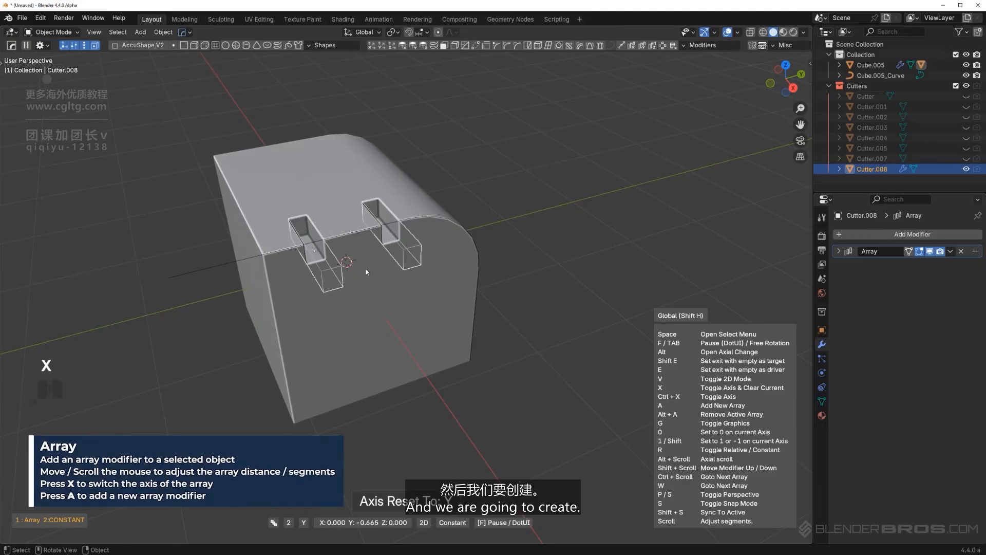
{"action": "scroll", "coordinate": [375, 273], "scroll_direction": "up", "scroll_amount": 3}
{"action": "left_click", "coordinate": [376, 269]}
Reapply the HardOps Weighted Normal modifier with Keep Sharp to the slotted cube
{"action": "middle_click_drag", "start_coordinate": [376, 269], "coordinate": [409, 325]}
{"action": "scroll", "coordinate": [349, 254], "scroll_direction": "up", "scroll_amount": 2}
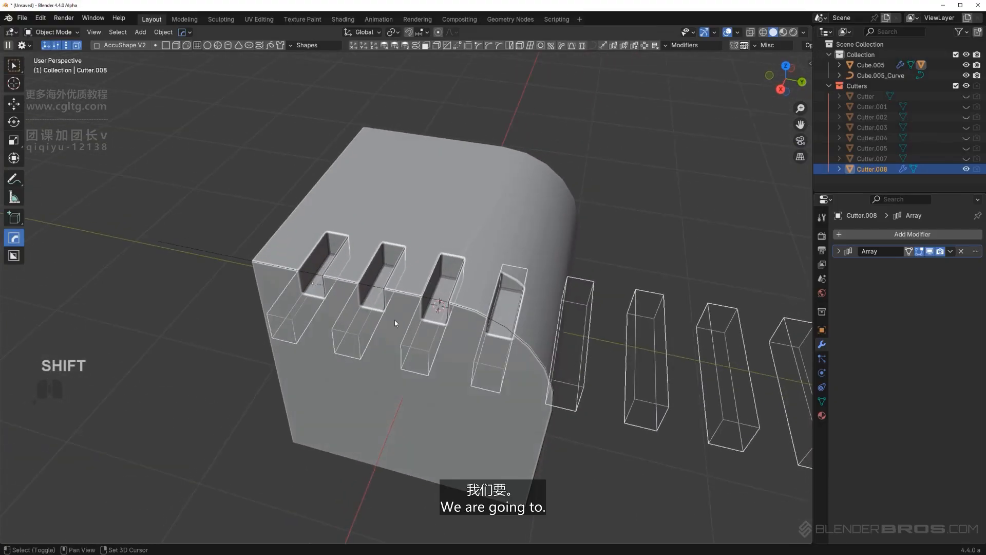
{"action": "scroll", "coordinate": [355, 273], "scroll_direction": "down", "scroll_amount": 1}
{"action": "middle_click_drag", "start_coordinate": [378, 289], "coordinate": [351, 281]}
{"action": "middle_click_drag", "start_coordinate": [452, 314], "coordinate": [401, 332], "text": "shift"}
{"action": "scroll", "coordinate": [398, 331], "scroll_direction": "up", "scroll_amount": 2}
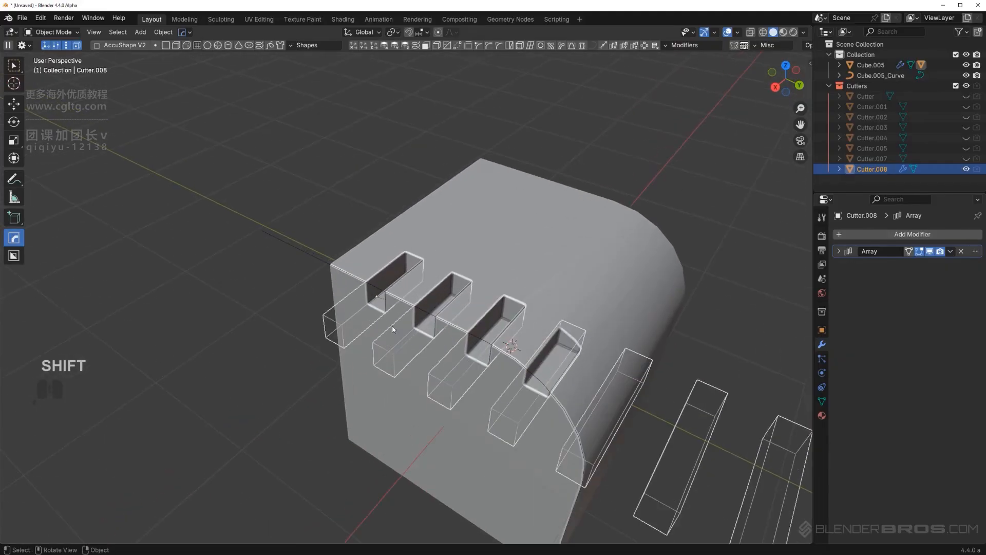
{"action": "left_click", "coordinate": [584, 241]}
{"action": "key", "text": "q"}
{"action": "left_click", "coordinate": [584, 241], "text": "alt"}
{"action": "middle_click_drag", "start_coordinate": [583, 241], "coordinate": [523, 264]}
Add two loop cuts around the cube near the inner ends of the slots, parallel to the slotted edge
{"action": "key", "text": "Tab"}
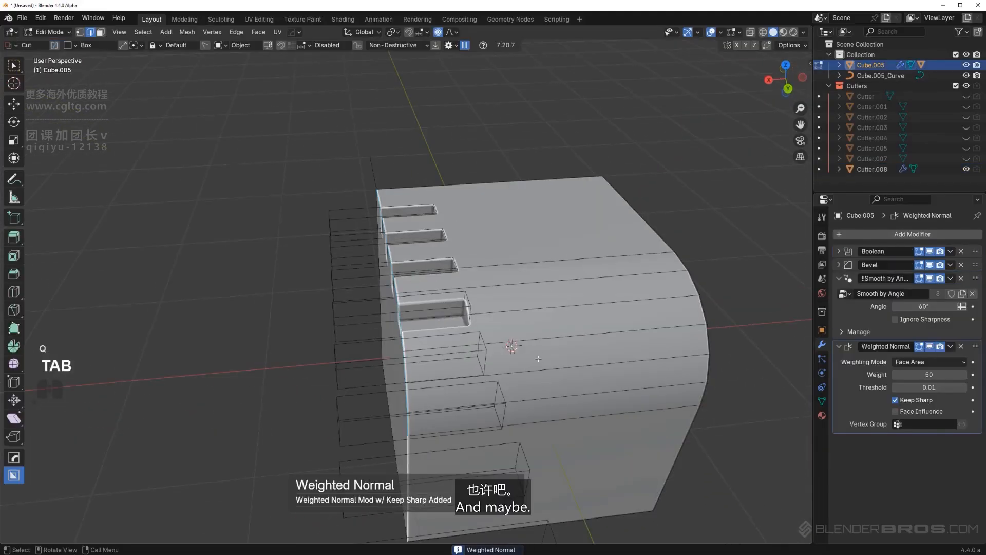
{"action": "key", "text": "ctrl+r"}
{"action": "left_click", "coordinate": [544, 343]}
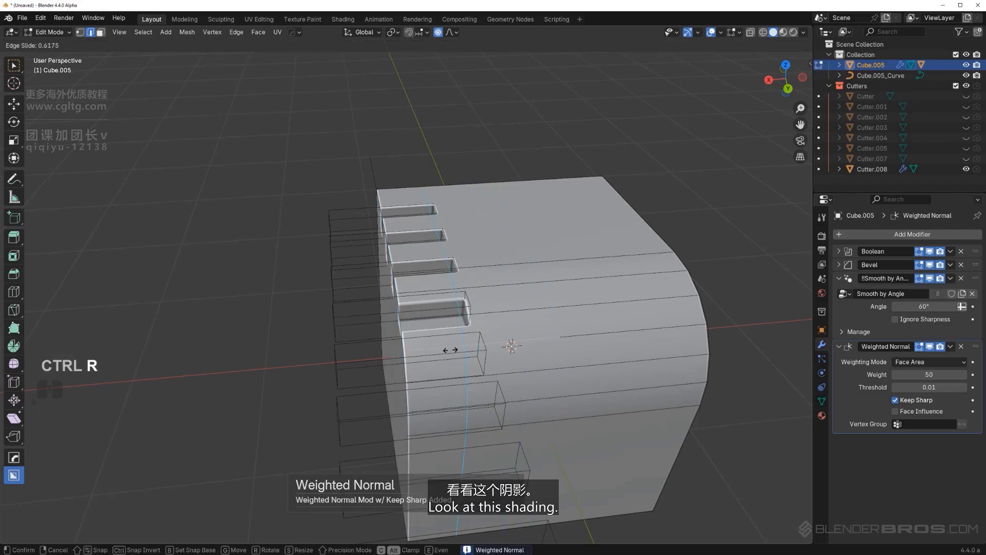
{"action": "left_click", "coordinate": [451, 350]}
{"action": "key", "text": "ctrl+r"}
{"action": "left_click", "coordinate": [468, 322]}
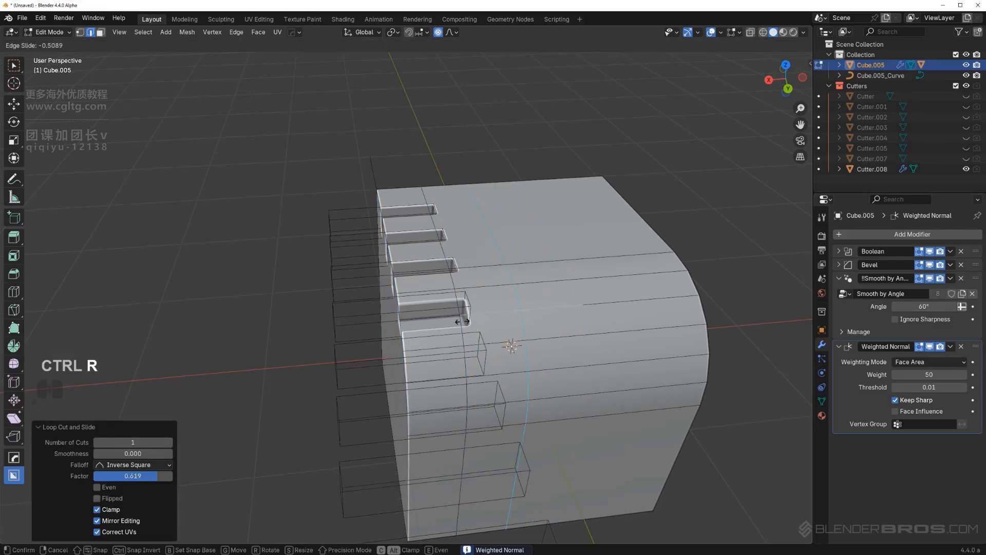
{"action": "left_click", "coordinate": [427, 319]}
{"action": "key", "text": "Tab"}
Select the arrayed cutter together with the extracted edge curve and add a HardOps Curve modifier
{"action": "middle_click_drag", "start_coordinate": [452, 280], "coordinate": [457, 308]}
{"action": "middle_click_drag", "start_coordinate": [457, 308], "coordinate": [355, 335]}
{"action": "left_click", "coordinate": [355, 337]}
{"action": "scroll", "coordinate": [359, 356], "scroll_direction": "down", "scroll_amount": 3}
{"action": "scroll", "coordinate": [345, 334], "scroll_direction": "up", "scroll_amount": 4}
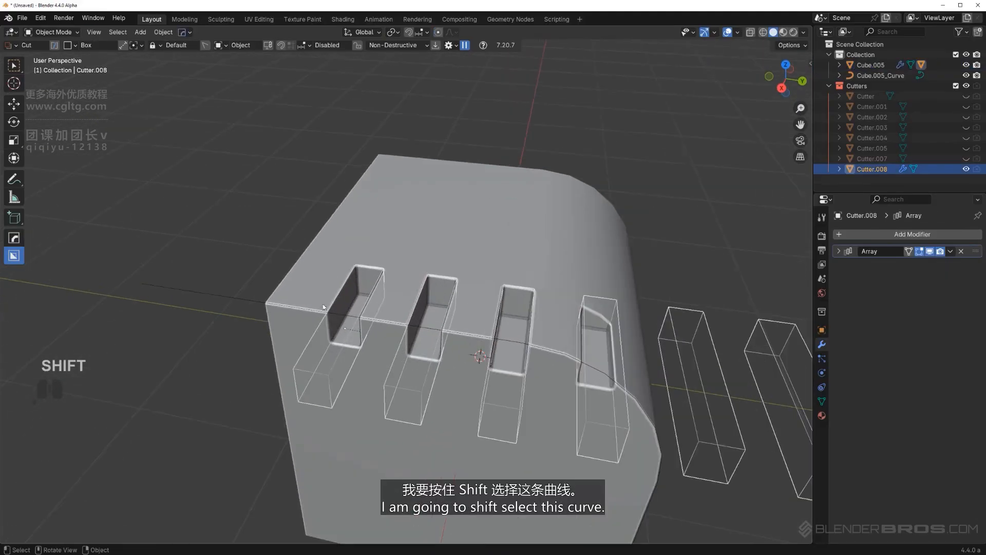
{"action": "left_click", "coordinate": [324, 200], "text": "shift"}
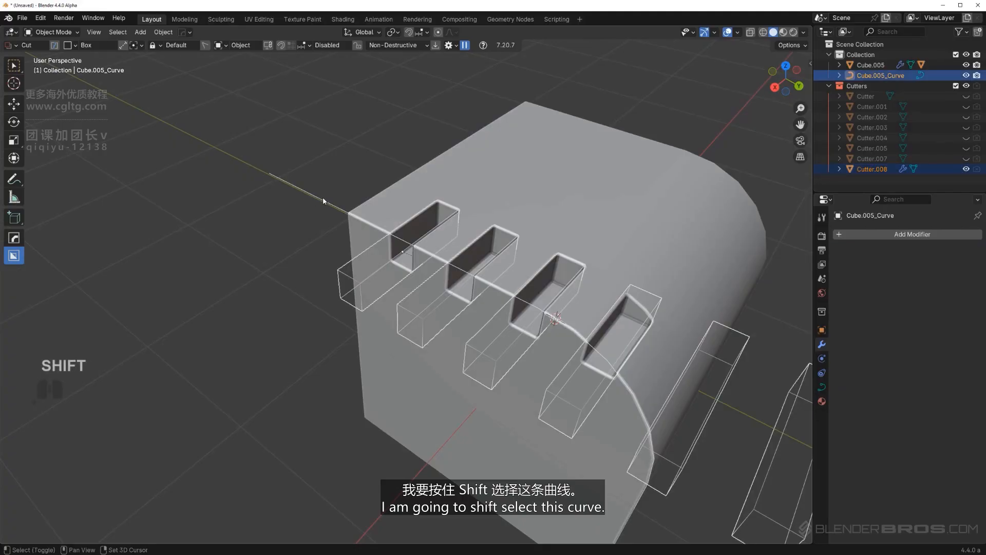
{"action": "middle_click_drag", "start_coordinate": [330, 202], "coordinate": [533, 189]}
{"action": "key", "text": "alt+w"}
{"action": "left_click", "coordinate": [592, 45]}
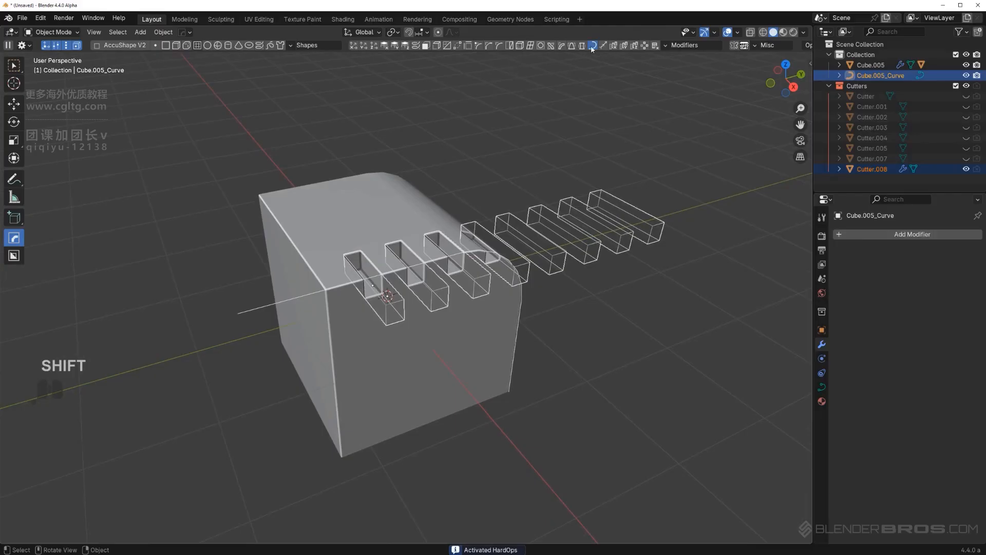
Set the Curve modifier's mode to -y for the arrayed cutter
{"action": "middle_click_drag", "start_coordinate": [482, 251], "coordinate": [366, 270]}
{"action": "middle_click_drag", "start_coordinate": [365, 271], "coordinate": [407, 208], "text": "shift"}
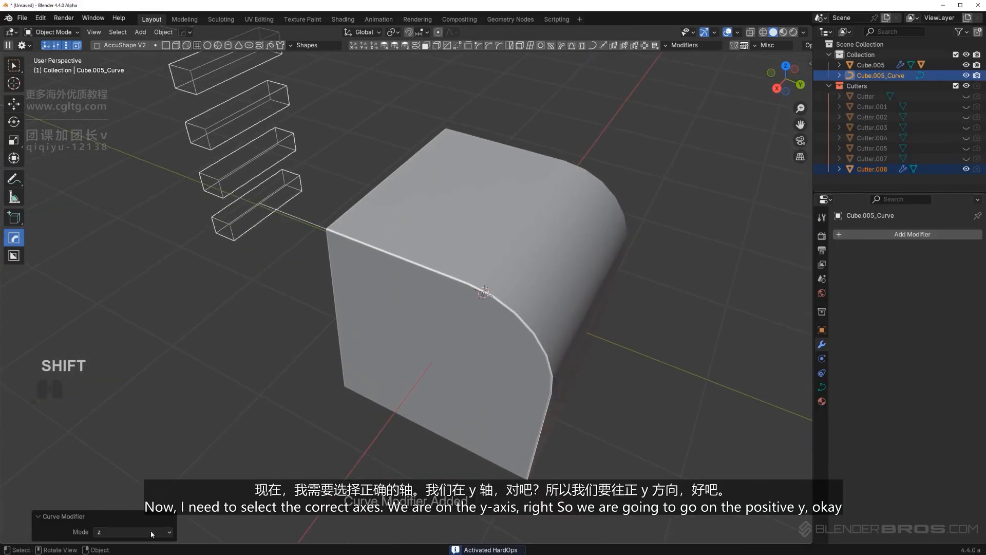
{"action": "left_click", "coordinate": [147, 531]}
{"action": "left_click", "coordinate": [138, 508]}
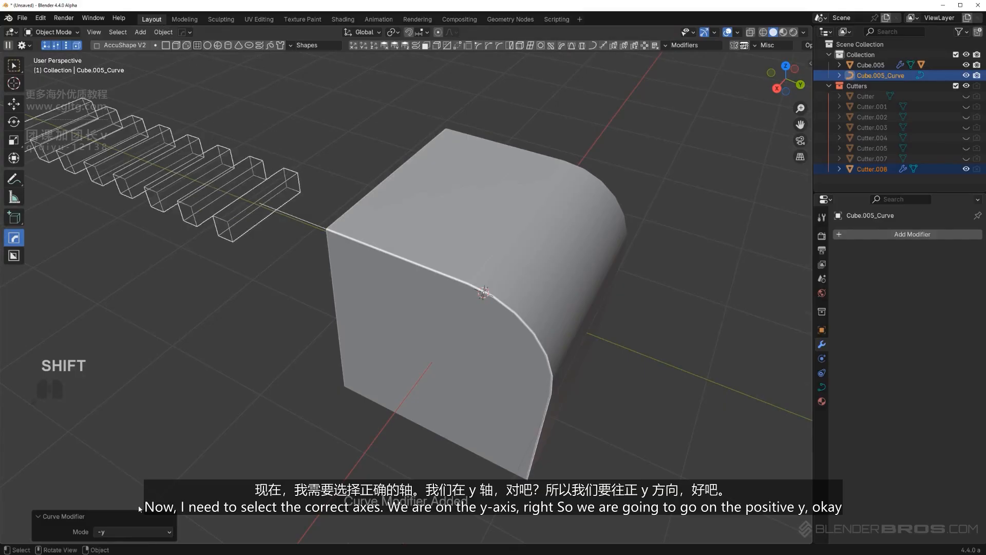
Try the Curve modifier's mode y on the arrayed cutter and restore it to -y
{"action": "left_click", "coordinate": [138, 532]}
{"action": "left_click", "coordinate": [136, 478]}
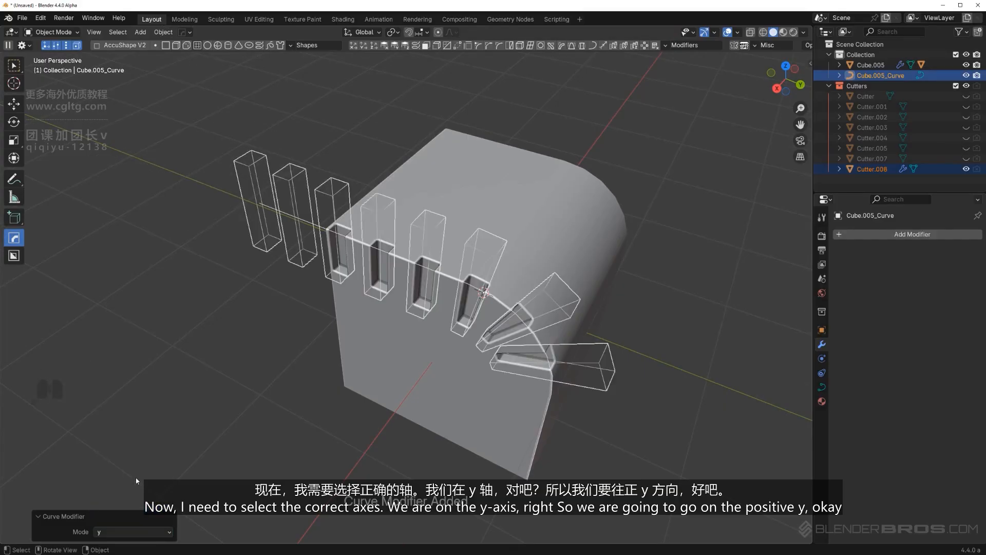
{"action": "middle_click_drag", "start_coordinate": [380, 396], "coordinate": [337, 391]}
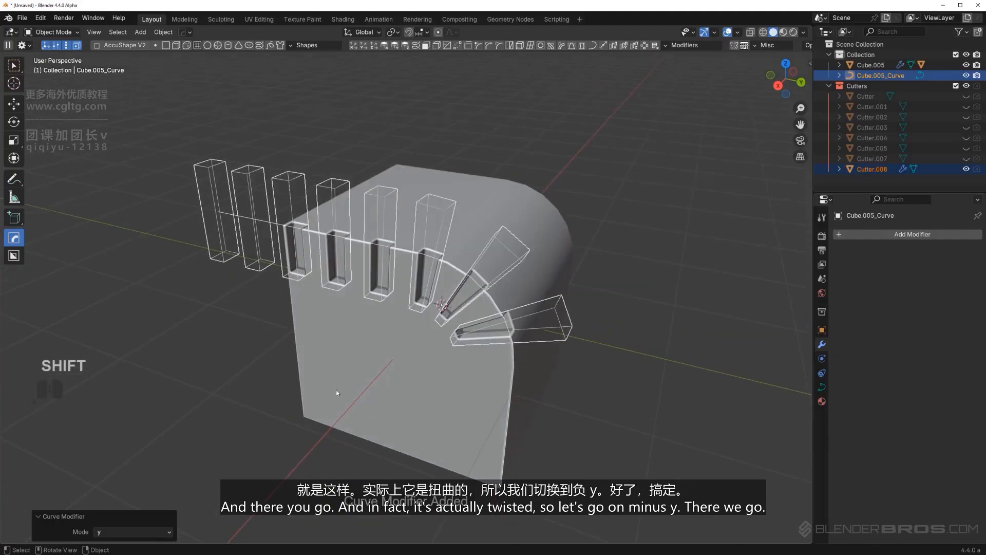
{"action": "left_click", "coordinate": [140, 533]}
{"action": "left_click", "coordinate": [125, 509]}
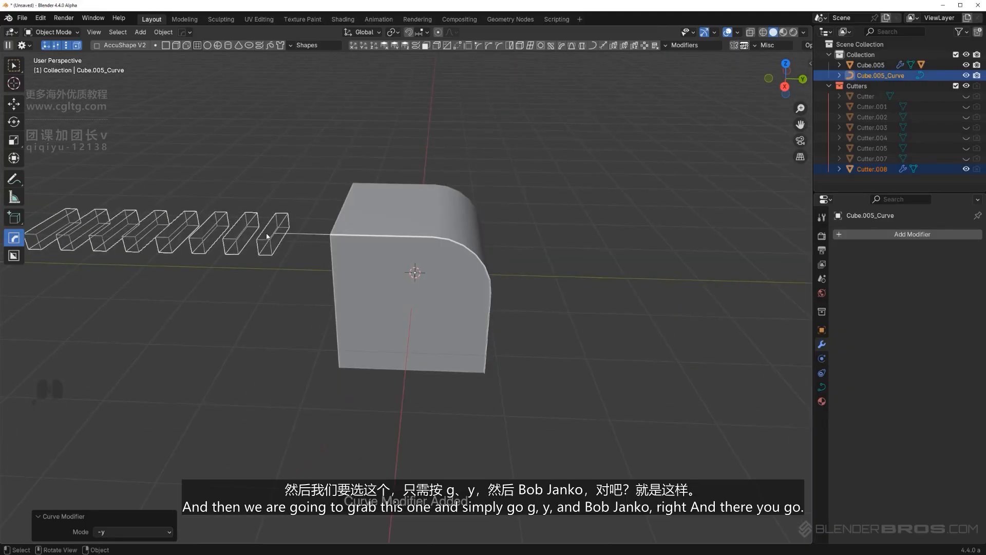
Move the arrayed cutter about -3.66 m along the global Y axis so its cuts run along the cube's rounded edge
{"action": "left_click", "coordinate": [267, 236]}
{"action": "key", "text": "g"}
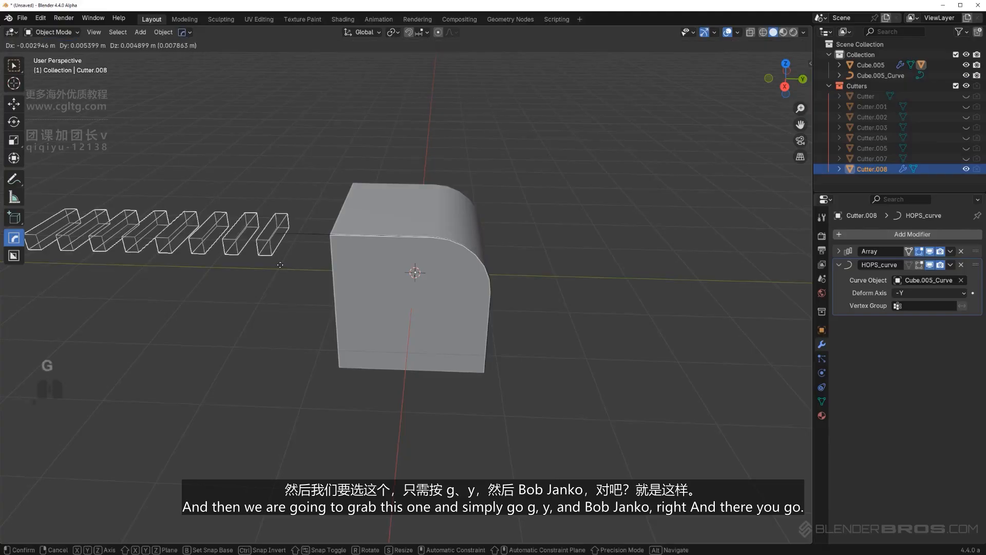
{"action": "key", "text": "y"}
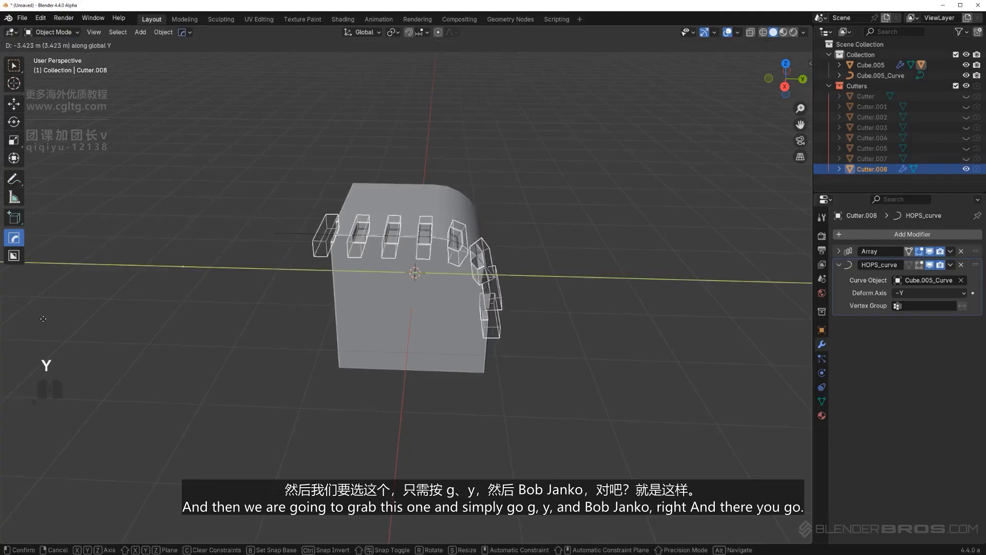
{"action": "left_click", "coordinate": [25, 297]}
{"action": "middle_click_drag", "start_coordinate": [515, 284], "coordinate": [460, 297]}
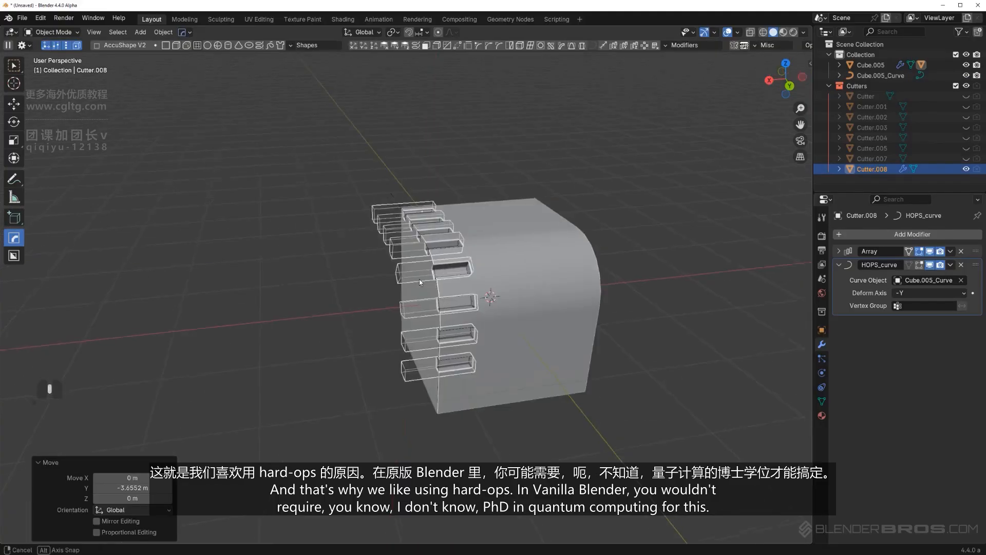
{"action": "scroll", "coordinate": [546, 302], "scroll_direction": "up", "scroll_amount": 3}
{"action": "middle_click_drag", "start_coordinate": [545, 302], "coordinate": [437, 295]}
{"action": "scroll", "coordinate": [554, 310], "scroll_direction": "down", "scroll_amount": 3}
{"action": "mouse_move", "coordinate": [470, 252]}
{"action": "middle_mouse_down", "text": "shift"}
{"action": "mouse_move", "coordinate": [506, 269]}
{"action": "mouse_move", "coordinate": [587, 271]}
{"action": "mouse_move", "coordinate": [463, 260]}
{"action": "middle_mouse_up", "text": "shift"}
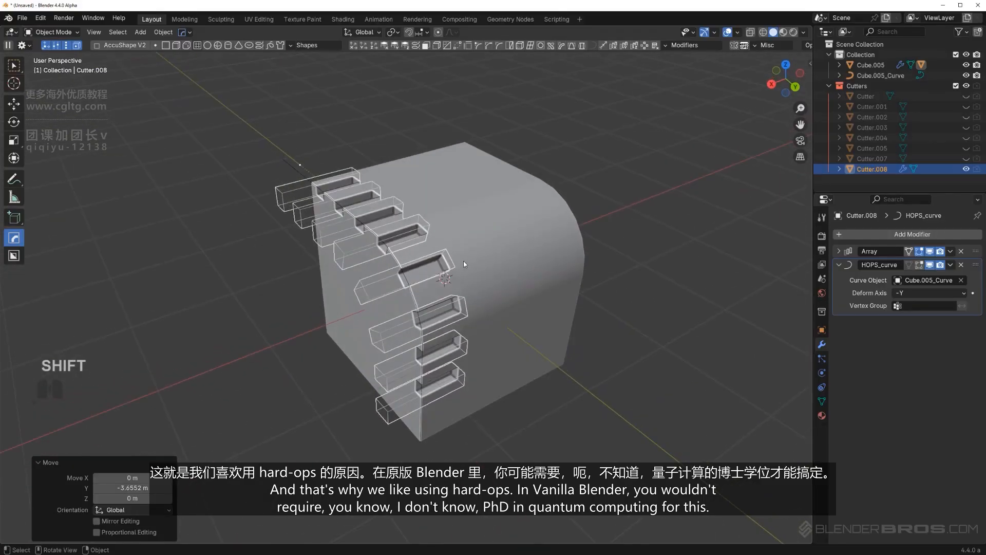
{"action": "middle_click_drag", "start_coordinate": [503, 200], "coordinate": [538, 235]}
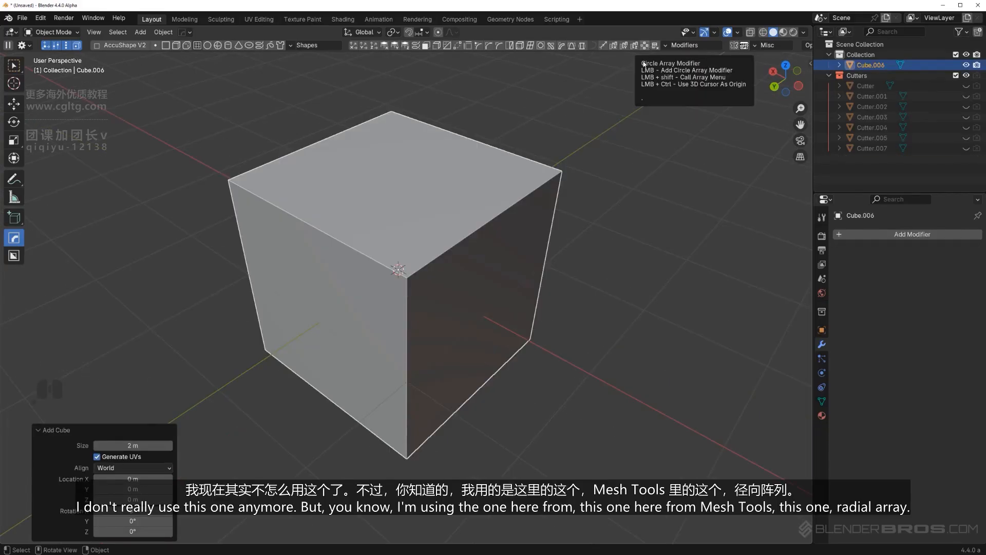
Radial array the new cube around the 3D cursor with HardOps, using 13 segments on the Z axis and a displacement of about 5.377
{"action": "scroll", "coordinate": [507, 212], "scroll_direction": "down", "scroll_amount": 3}
{"action": "key", "text": "q"}
{"action": "mouse_move", "coordinate": [489, 269]}
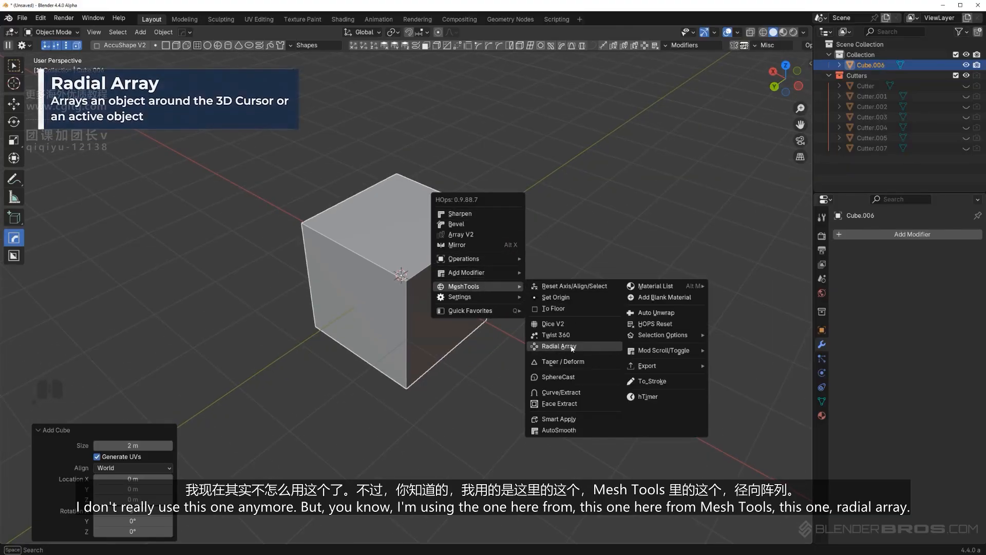
{"action": "left_click", "coordinate": [572, 349], "text": "ctrl"}
{"action": "key", "text": "d"}
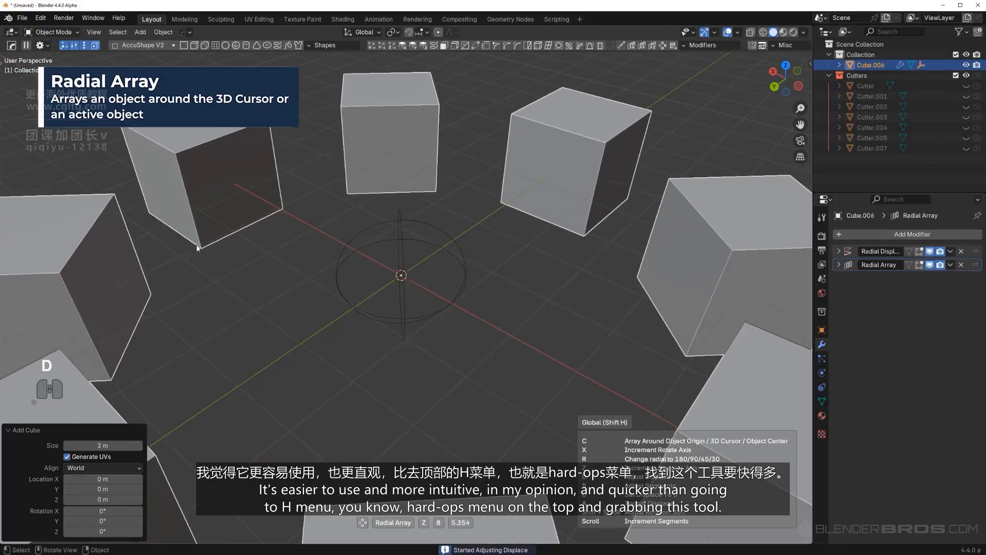
{"action": "scroll", "coordinate": [196, 242], "scroll_direction": "up", "scroll_amount": 5}
{"action": "left_click", "coordinate": [196, 239]}
{"action": "scroll", "coordinate": [200, 240], "scroll_direction": "down", "scroll_amount": 5}
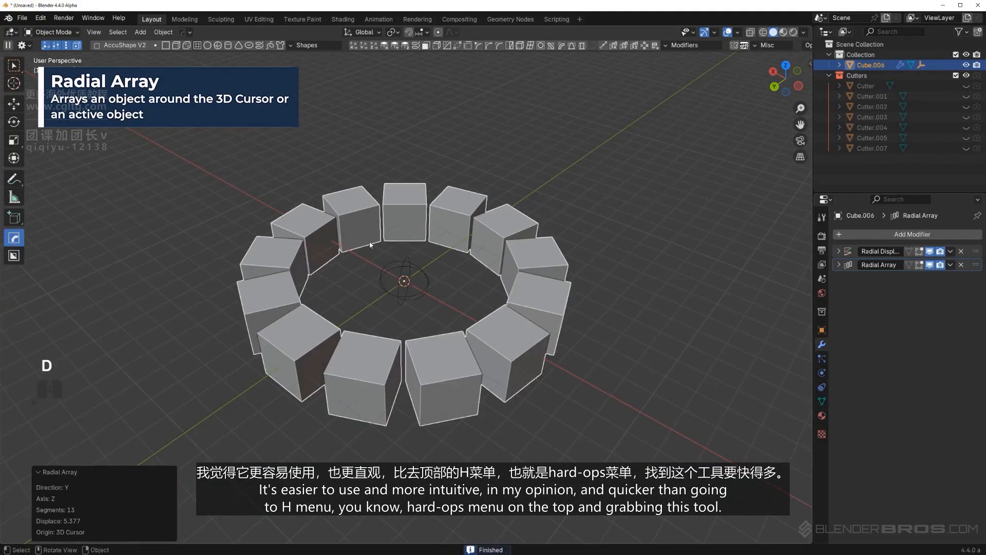
Activate BoxCutter with the cube ring selected and open the Box Helper and the HardOps menu
{"action": "key", "text": "alt+w"}
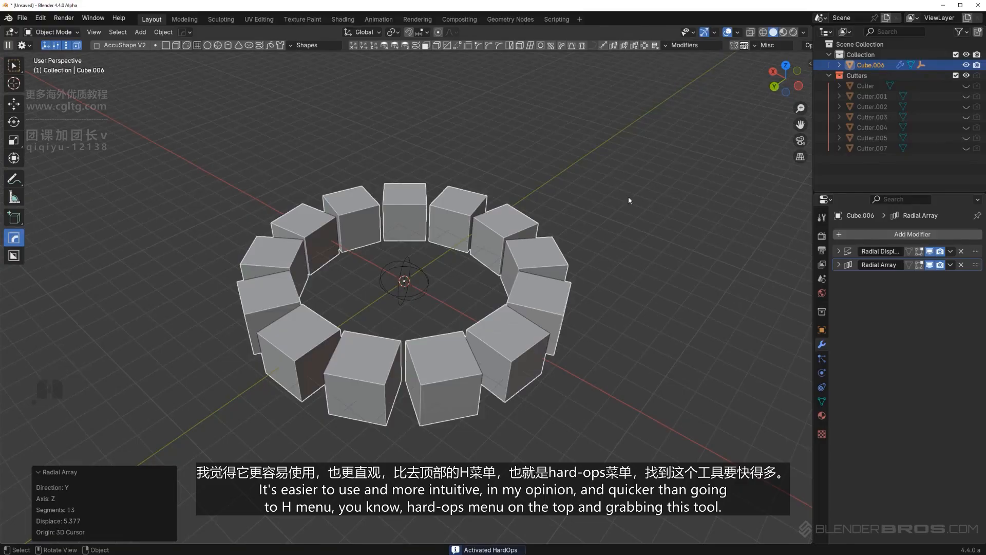
{"action": "key", "text": "alt+w"}
{"action": "middle_click_drag", "start_coordinate": [601, 229], "coordinate": [590, 207], "text": "shift"}
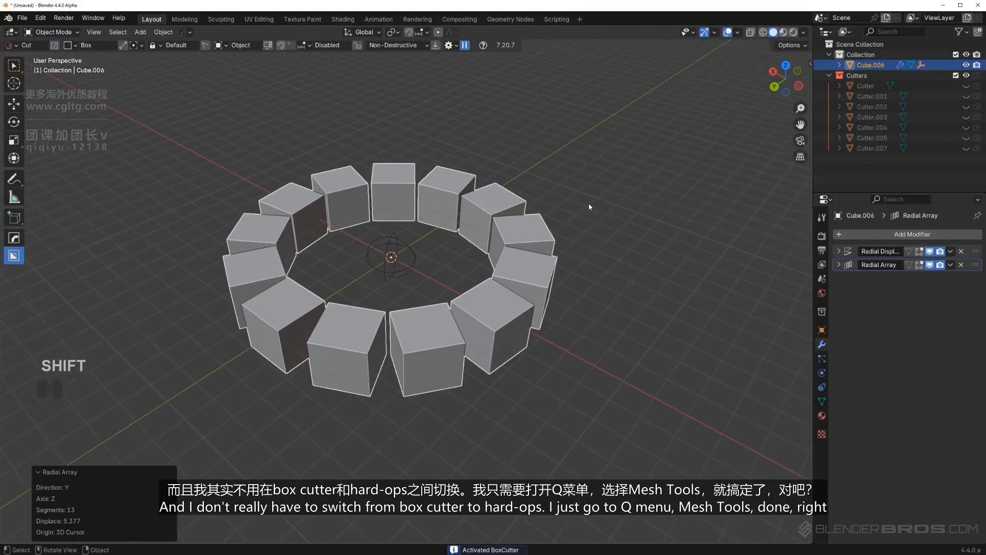
{"action": "scroll", "coordinate": [570, 210], "scroll_direction": "up", "scroll_amount": 1}
{"action": "middle_click_drag", "start_coordinate": [467, 212], "coordinate": [477, 200]}
{"action": "key", "text": "d"}
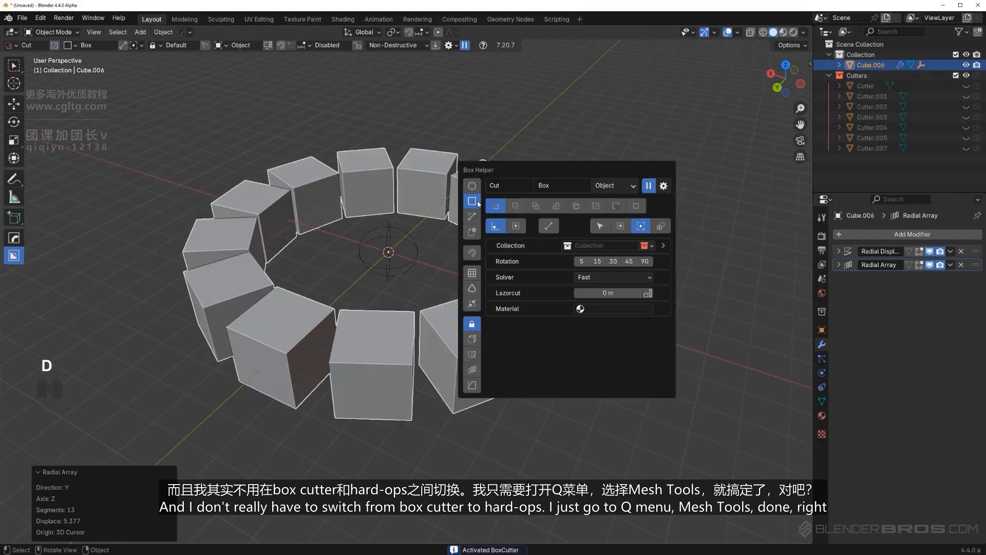
{"action": "key", "text": "q"}
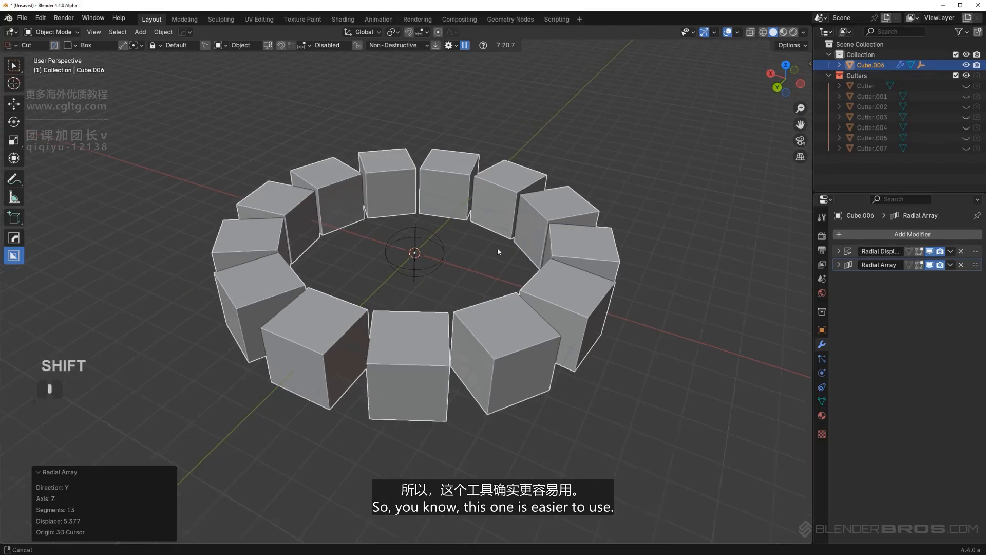
Replace the radial array with a new 2 m cube and switch back to the HardOps tool
{"action": "scroll", "coordinate": [497, 248], "scroll_direction": "down", "scroll_amount": 4}
{"action": "middle_click_drag", "start_coordinate": [497, 248], "coordinate": [473, 239]}
{"action": "key", "text": "x"}
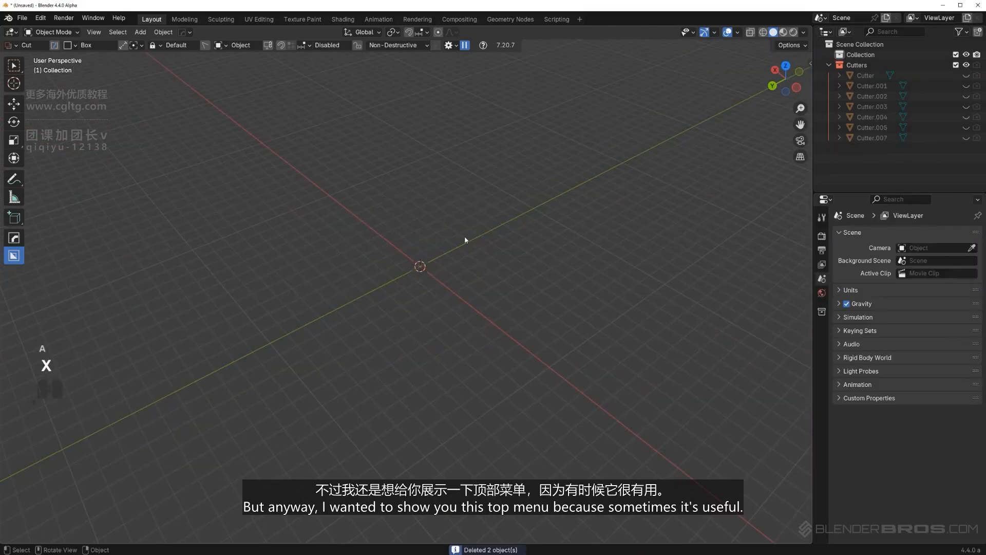
{"action": "key", "text": "shift+a"}
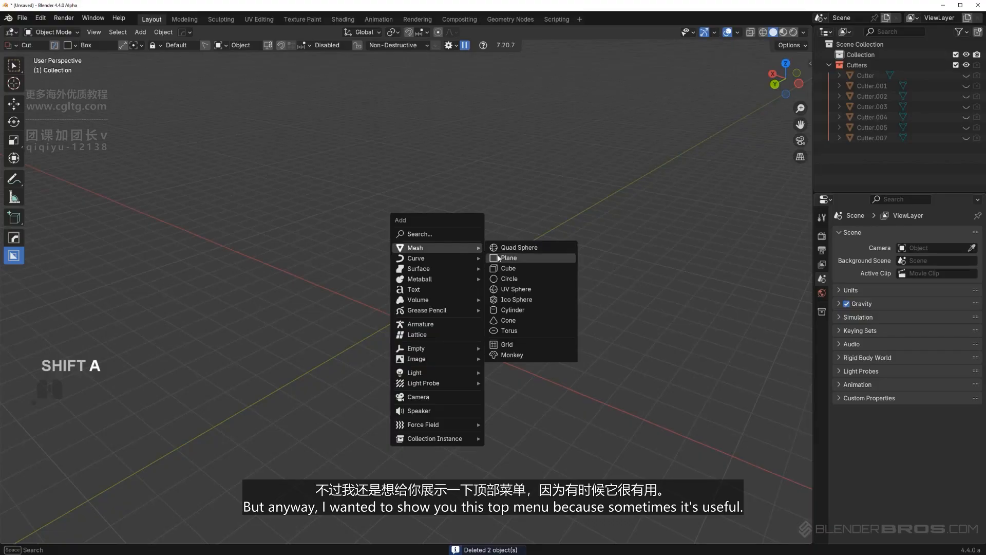
{"action": "left_click", "coordinate": [516, 268]}
{"action": "key", "text": "alt+w"}
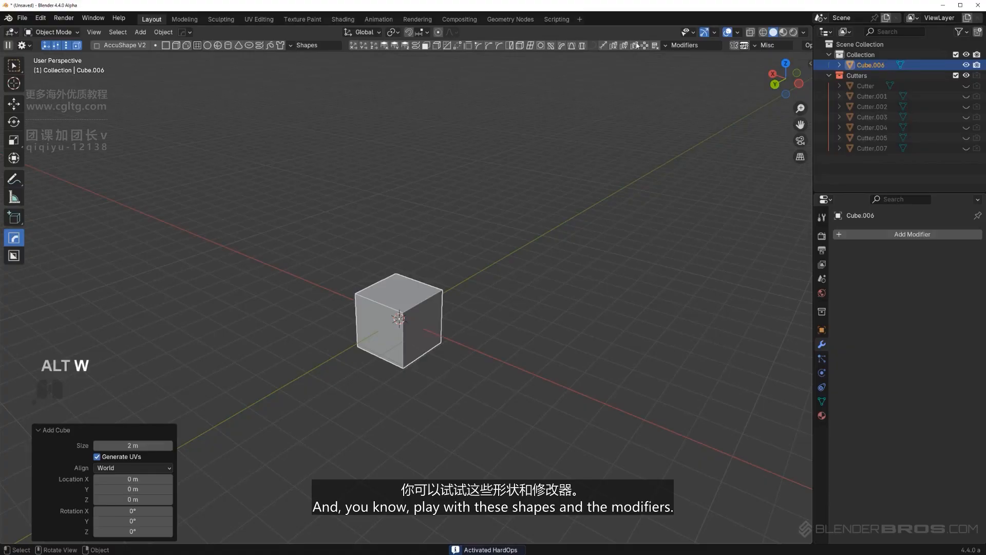
{"action": "middle_click_drag", "start_coordinate": [440, 162], "coordinate": [435, 169]}
{"action": "middle_click_drag", "start_coordinate": [434, 168], "coordinate": [449, 163], "text": "shift"}
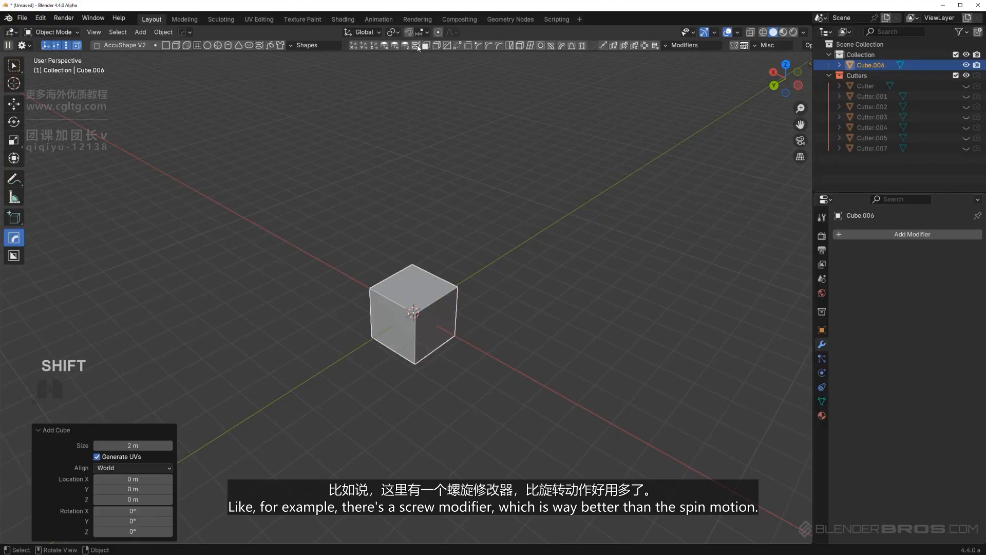
Replace the cube with a 2 m mesh plane at the world origin
{"action": "key", "text": "x"}
{"action": "left_click", "coordinate": [433, 291]}
{"action": "key", "text": "shift+a"}
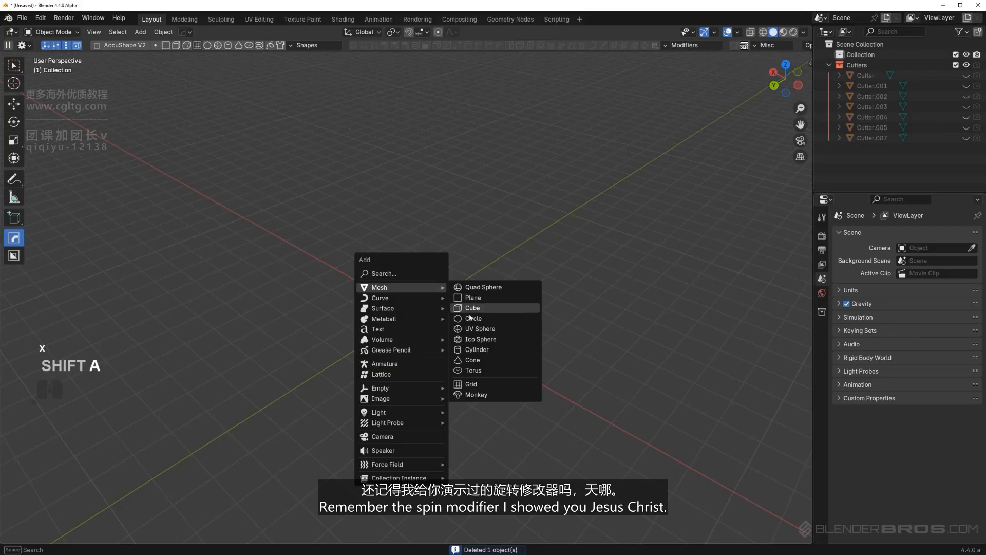
{"action": "left_click", "coordinate": [478, 298]}
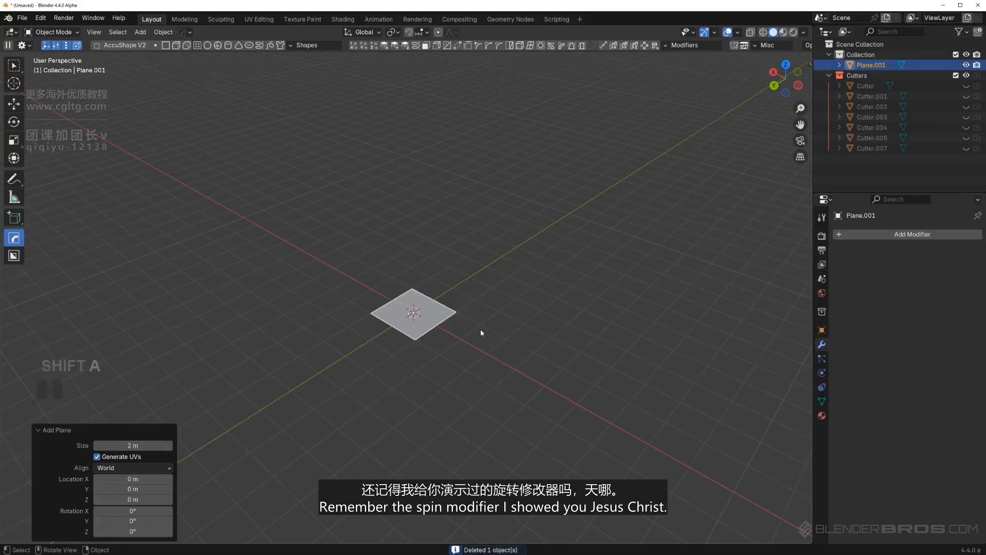
{"action": "key", "text": "x"}
{"action": "left_click", "coordinate": [437, 284]}
{"action": "key", "text": "shift+a"}
{"action": "mouse_move", "coordinate": [414, 315]}
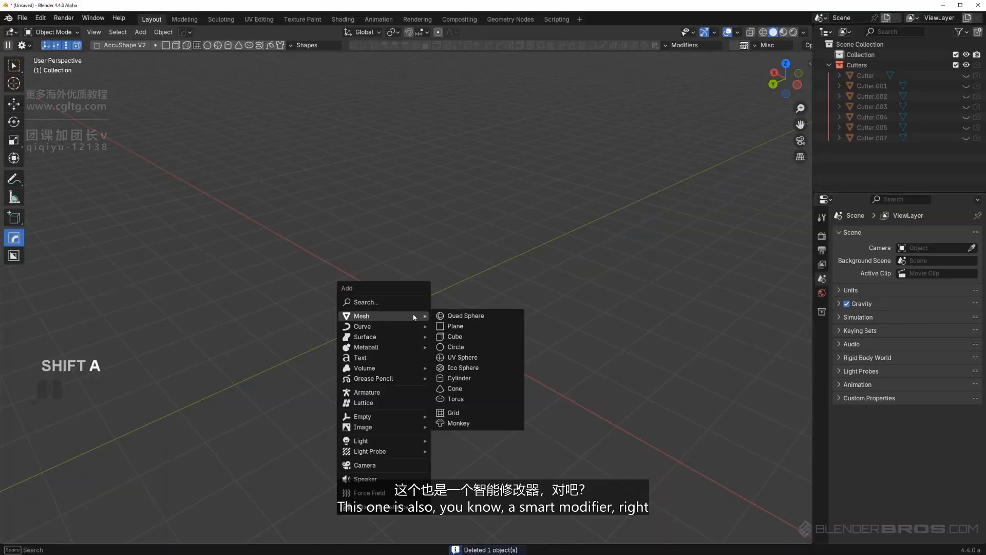
{"action": "left_click", "coordinate": [459, 326]}
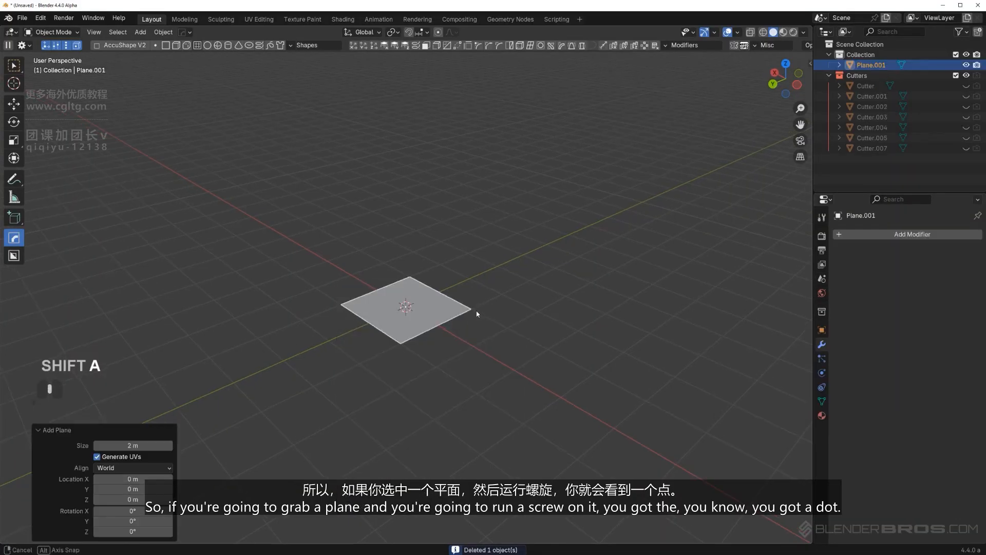
Add a HardOps Screw modifier to the plane with an offset of about 9.41 m, trying axis Y before choosing Z
{"action": "left_click", "coordinate": [415, 45]}
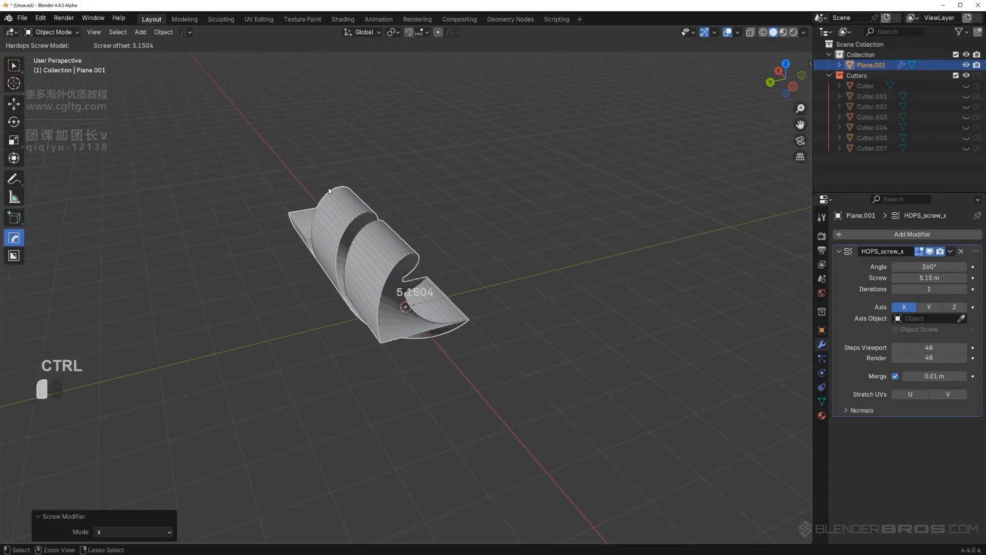
{"action": "left_click", "coordinate": [307, 154]}
{"action": "middle_click_drag", "start_coordinate": [307, 154], "coordinate": [355, 327]}
{"action": "left_click", "coordinate": [929, 306]}
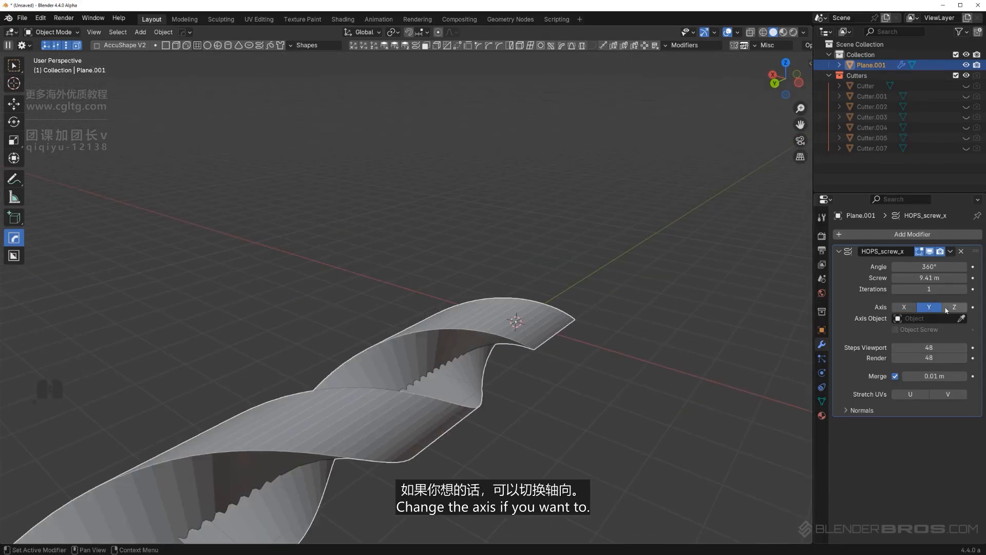
{"action": "left_click", "coordinate": [954, 306]}
Add a HardOps Bevel and a level 1 subdivision to the twisted column
{"action": "middle_click_drag", "start_coordinate": [583, 245], "coordinate": [514, 286], "text": "shift"}
{"action": "scroll", "coordinate": [575, 322], "scroll_direction": "up", "scroll_amount": 1}
{"action": "key", "text": "q"}
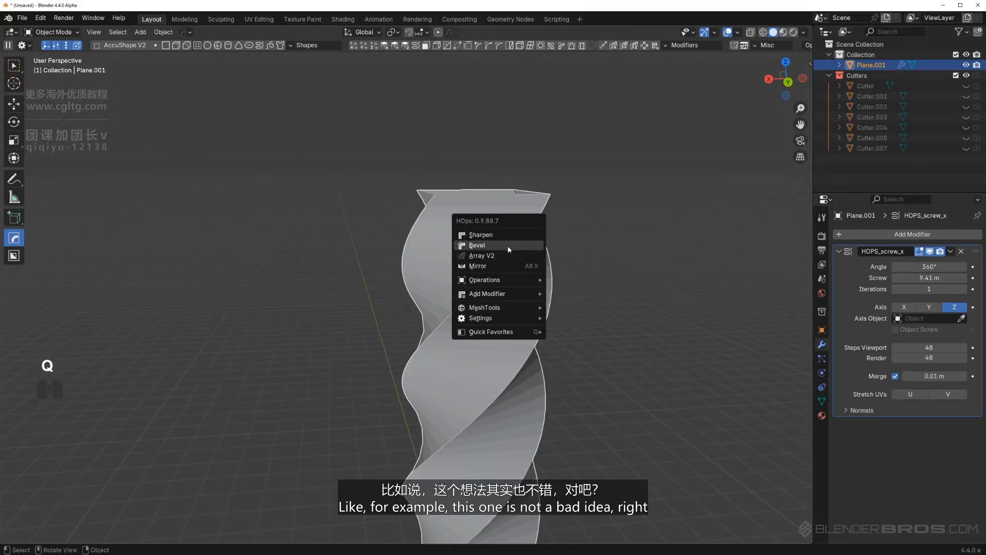
{"action": "left_click", "coordinate": [508, 246]}
{"action": "left_click", "coordinate": [497, 247]}
{"action": "key", "text": "q"}
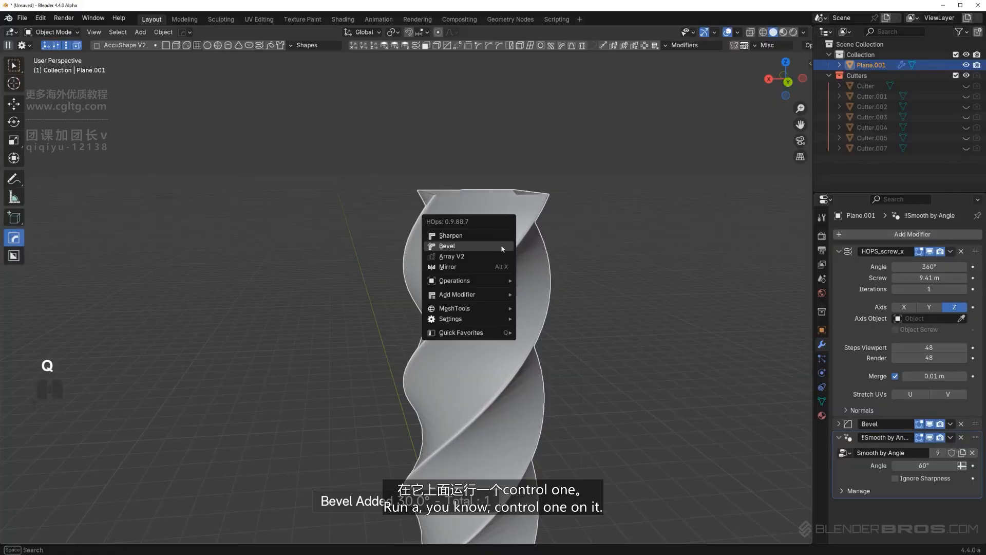
{"action": "key", "text": "ctrl+1"}
{"action": "scroll", "coordinate": [579, 339], "scroll_direction": "down", "scroll_amount": 3}
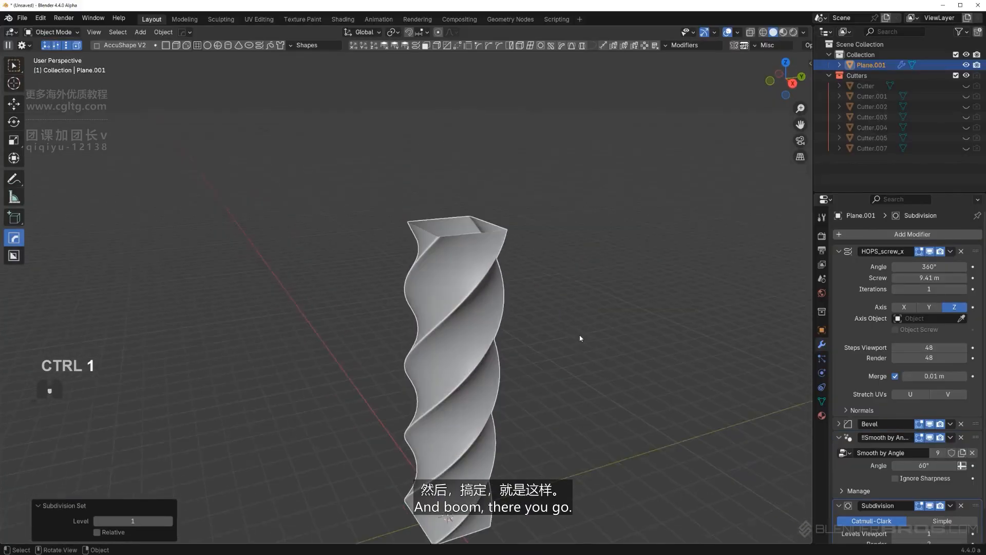
Use the HardOps modifier dots to set the Screw offset to about 9.95 m and adjust the Bevel on the twisted column
{"action": "middle_click_drag", "start_coordinate": [579, 339], "coordinate": [475, 261]}
{"action": "left_click", "coordinate": [472, 229]}
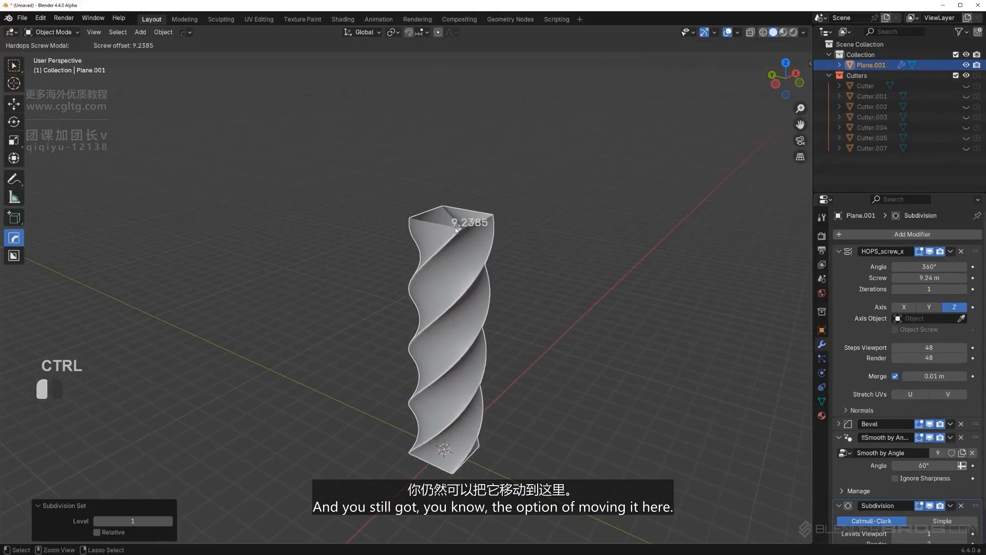
{"action": "left_click_drag", "start_coordinate": [470, 166], "coordinate": [462, 191], "text": "ctrl"}
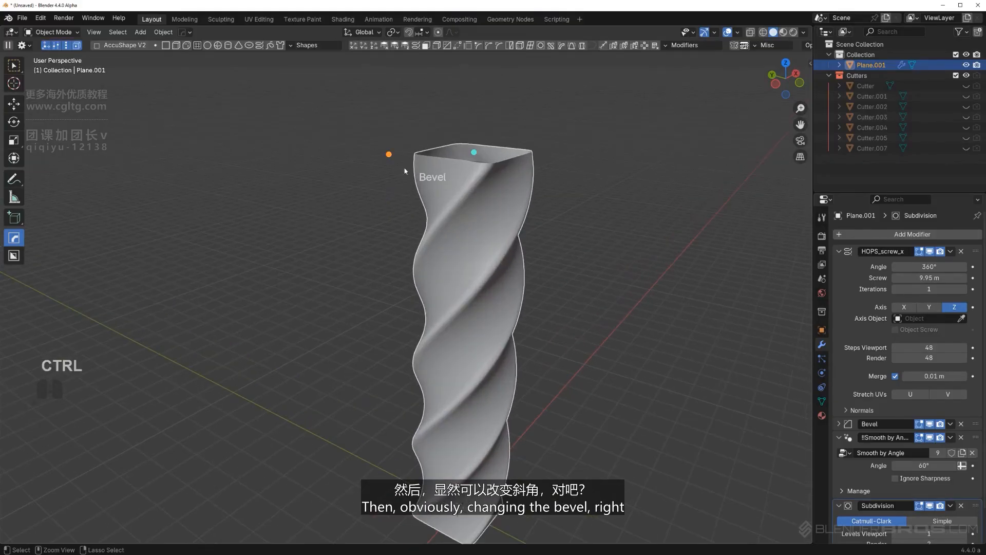
{"action": "mouse_move", "coordinate": [389, 154]}
{"action": "left_mouse_down", "text": "ctrl"}
{"action": "mouse_move", "coordinate": [366, 155]}
{"action": "mouse_move", "coordinate": [374, 164]}
{"action": "left_mouse_up", "text": "ctrl"}
{"action": "middle_click_drag", "start_coordinate": [374, 164], "coordinate": [524, 211]}
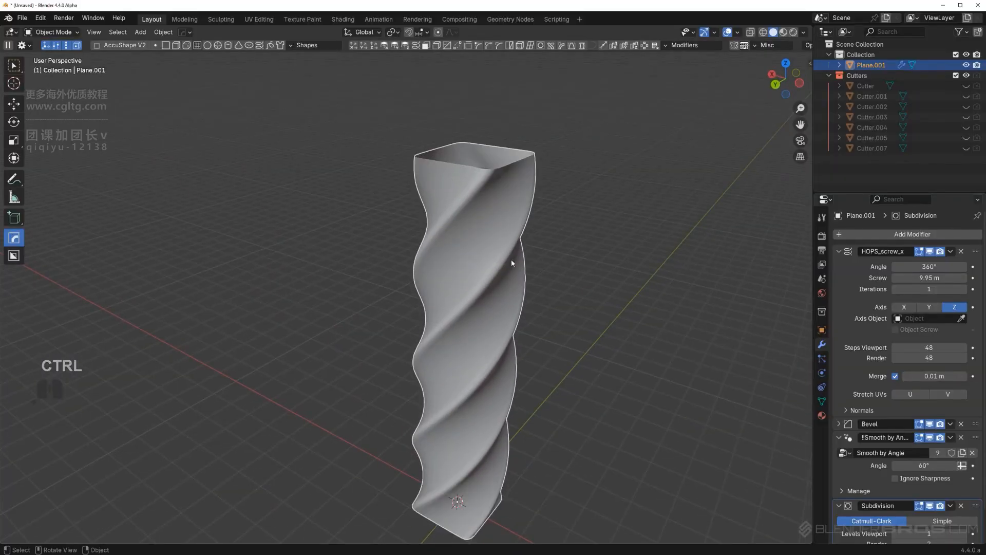
Make a BoxCutter box cut into the side of the twisted column from the orthographic back view, extruded about 2.22
{"action": "middle_click_drag", "start_coordinate": [511, 258], "coordinate": [446, 332]}
{"action": "key", "text": "x"}
{"action": "key", "text": "KP_5"}
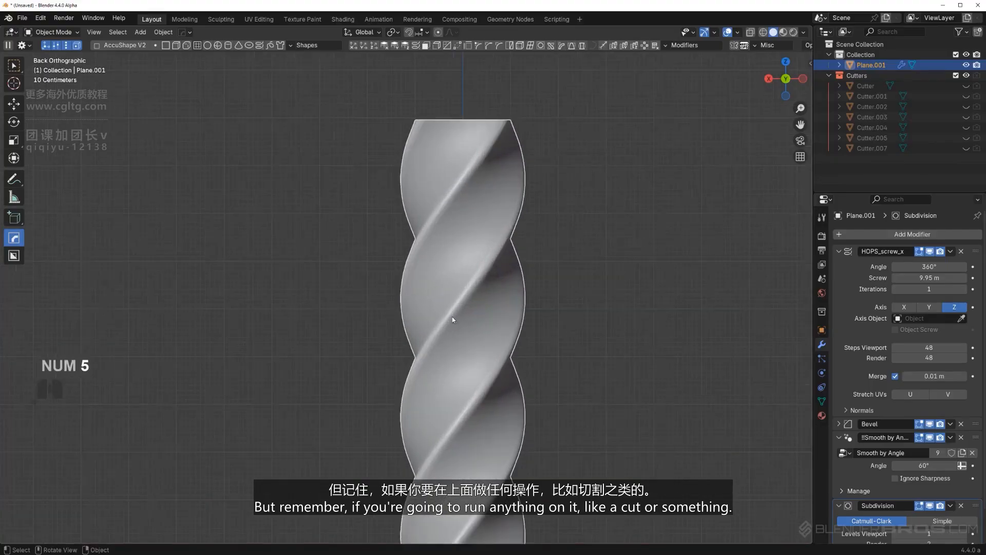
{"action": "key", "text": "ctrl+z"}
{"action": "key", "text": "alt+w"}
{"action": "left_click_drag", "start_coordinate": [483, 268], "coordinate": [598, 340]}
{"action": "middle_click_drag", "start_coordinate": [599, 340], "coordinate": [521, 351]}
{"action": "left_click", "coordinate": [565, 330]}
{"action": "middle_click_drag", "start_coordinate": [504, 233], "coordinate": [478, 222], "text": "shift"}
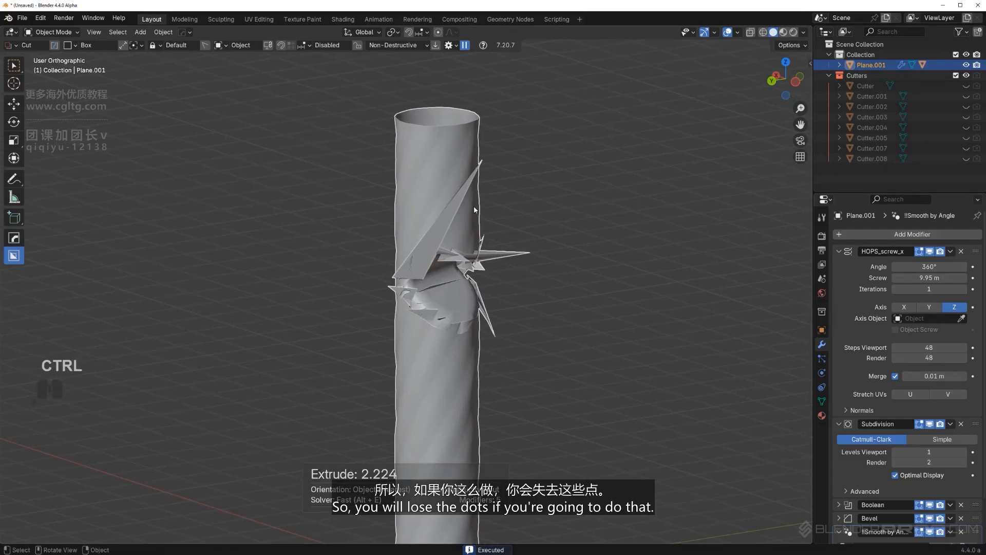
Delete the twisted column with the box cut
{"action": "scroll", "coordinate": [473, 208], "scroll_direction": "down", "scroll_amount": 4}
{"action": "left_click", "coordinate": [426, 215]}
{"action": "key", "text": "x"}
{"action": "left_click", "coordinate": [425, 214]}
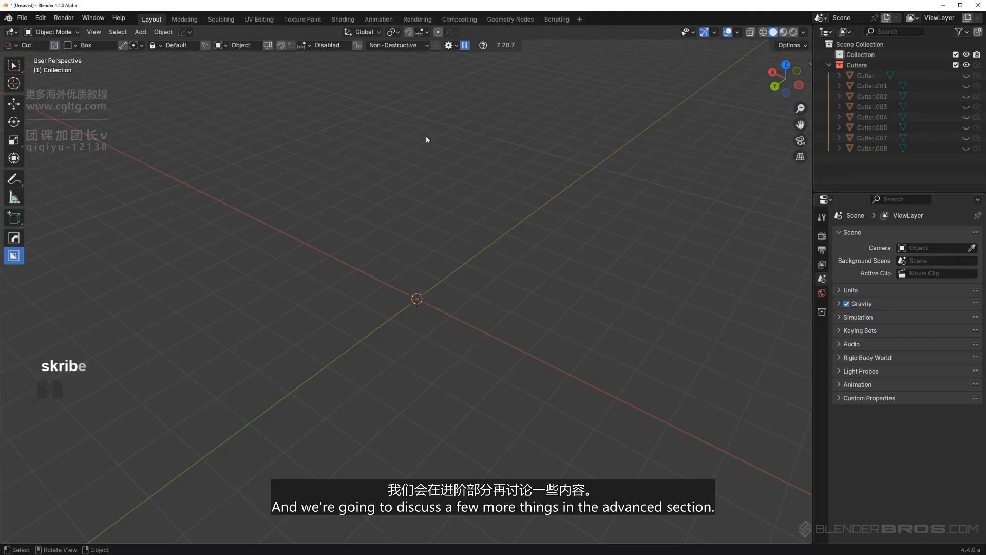
Open the BoxCutter behavior settings and expand the Collection options to examine them
{"action": "left_click", "coordinate": [449, 47]}
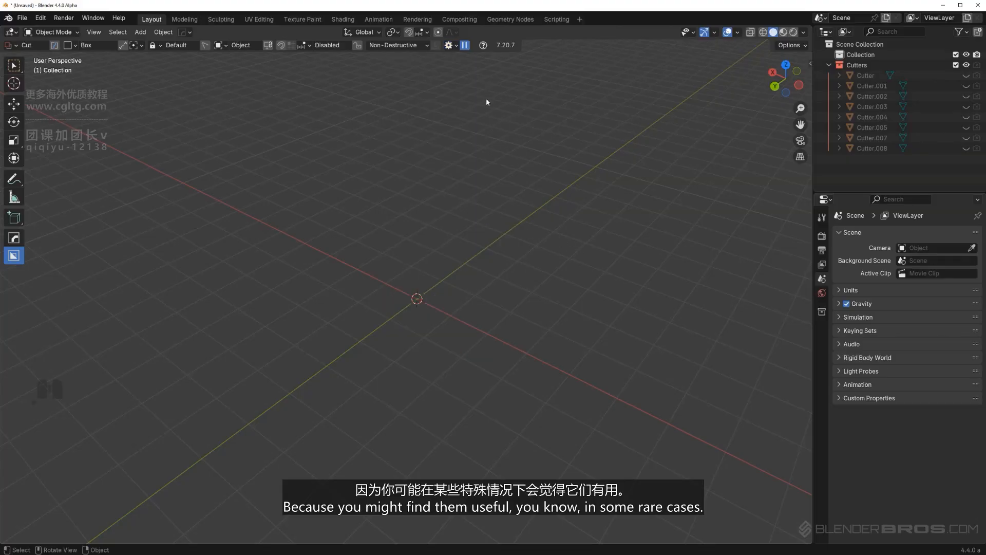
{"action": "left_click", "coordinate": [452, 46]}
{"action": "left_click", "coordinate": [416, 390]}
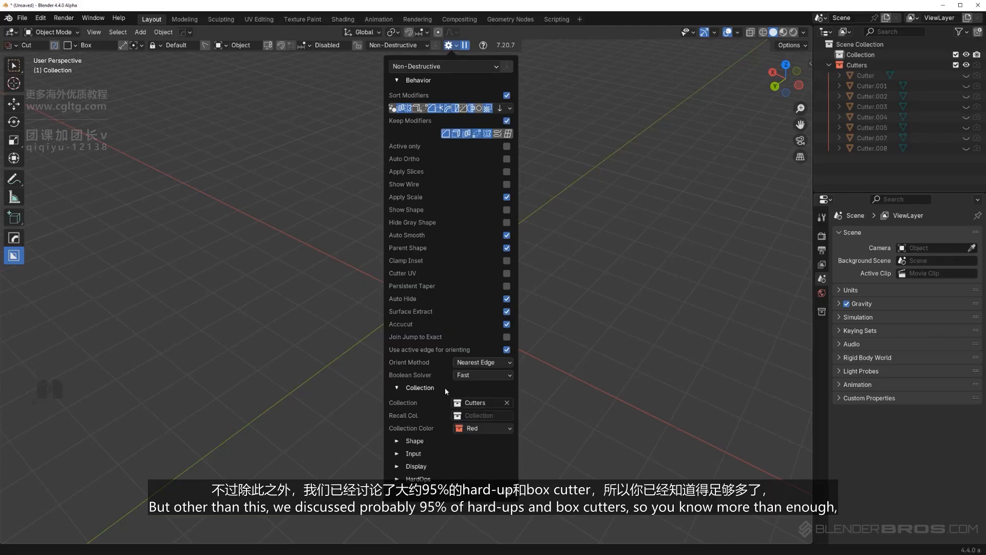